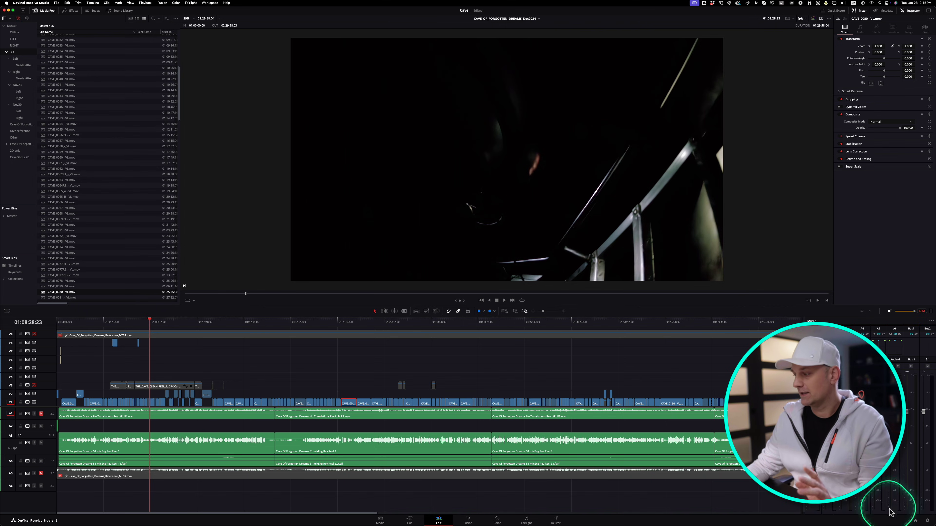
Step: Open the Studio Tour project and enable Dynamic Project Switching in the Project Manager
click(917, 522)
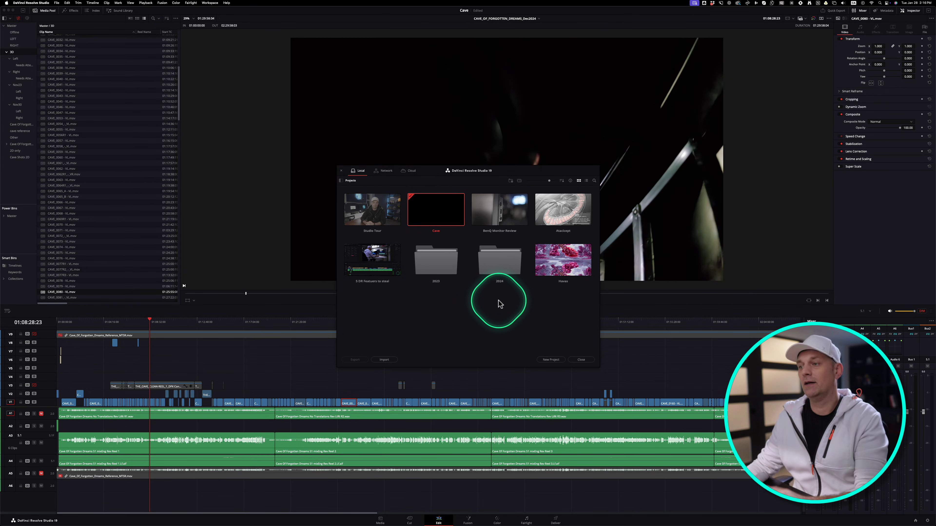
double_click(379, 216)
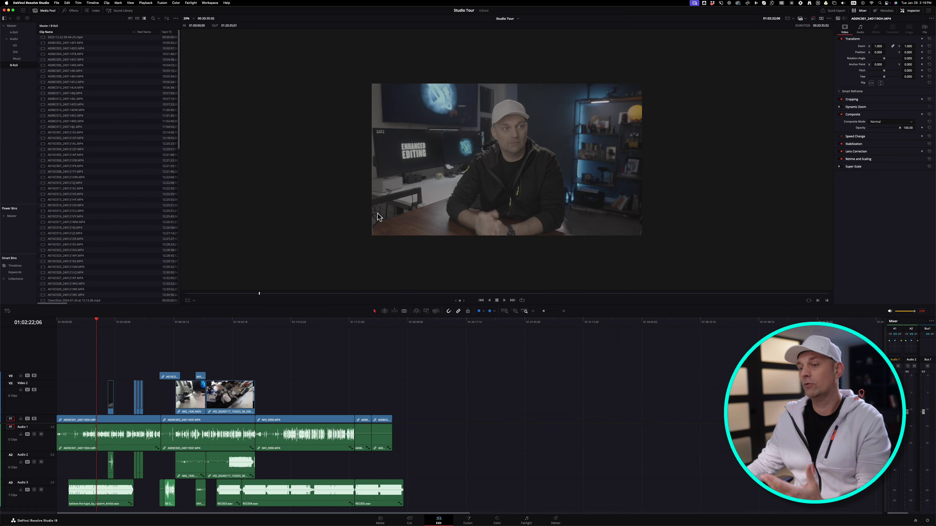
click(915, 520)
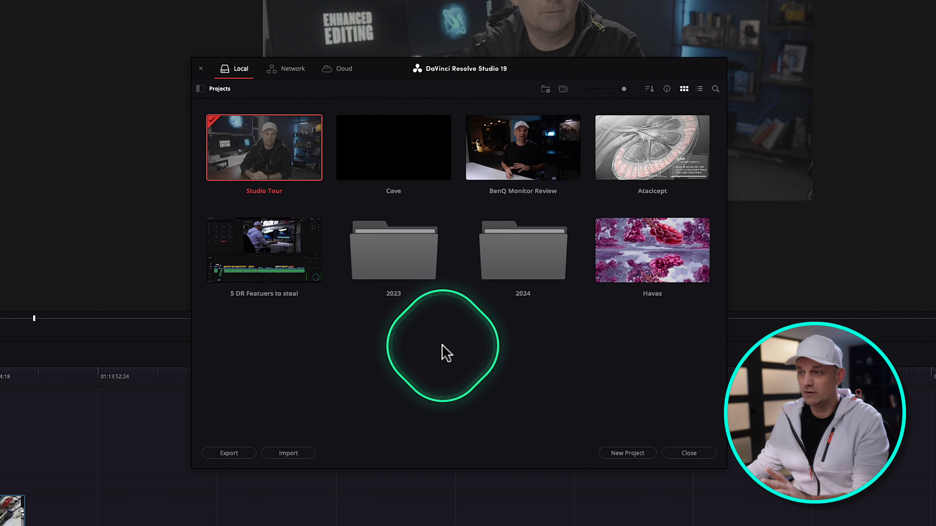
right_click(444, 341)
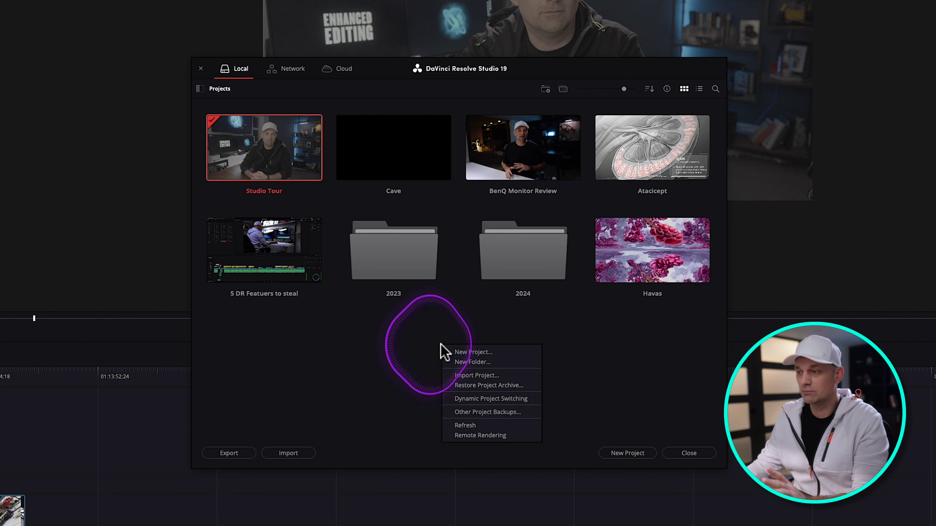
click(487, 398)
Step: Open the Cave project alongside Studio Tour, and switch between the two open projects, ending on Cave
double_click(406, 151)
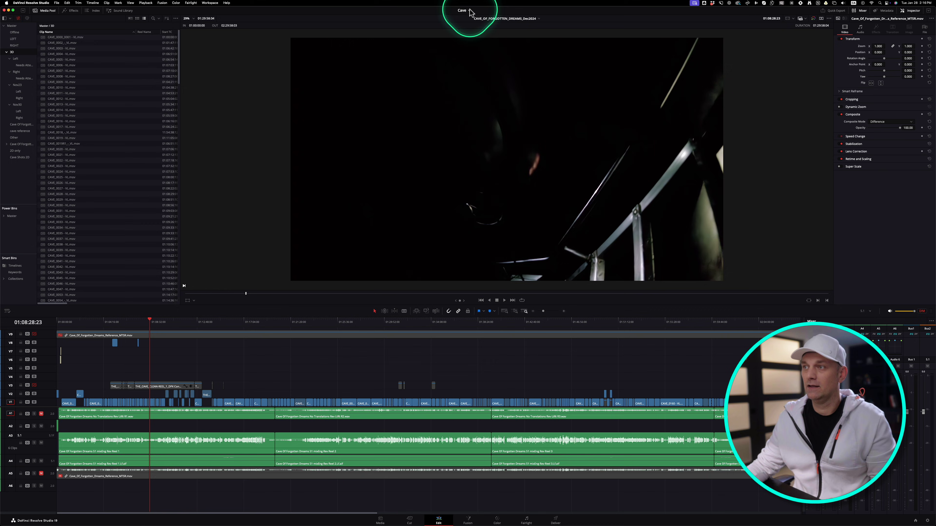
click(468, 11)
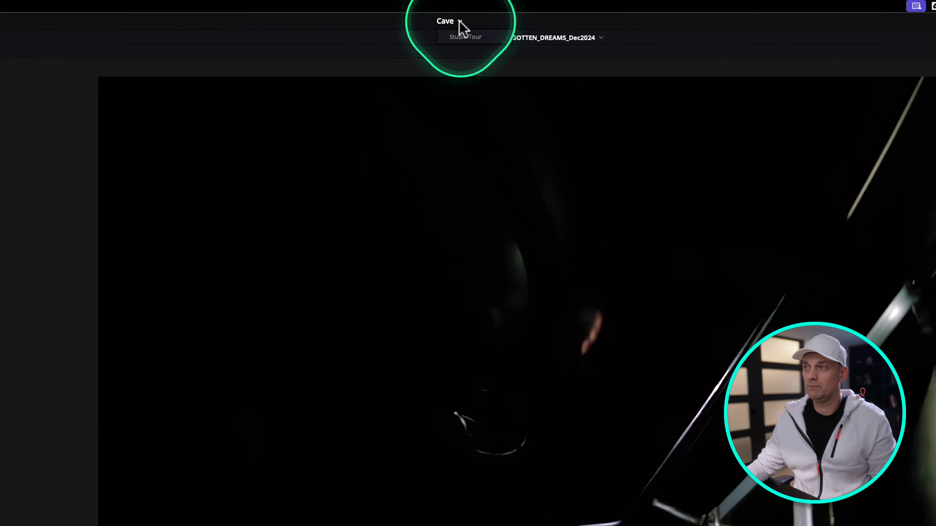
click(466, 38)
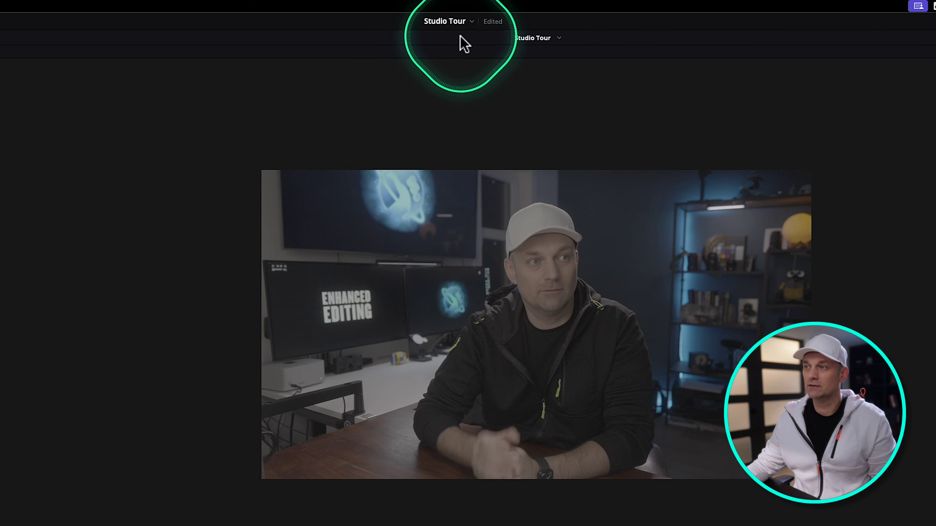
click(473, 22)
click(471, 43)
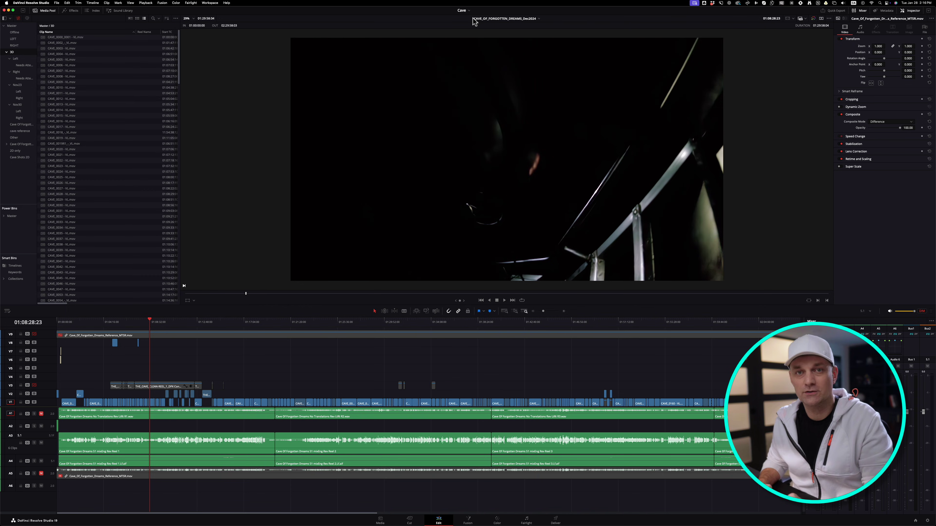
Step: Load Studio Tour from the Project Manager and switch back to the open Cave project
key(shift+1)
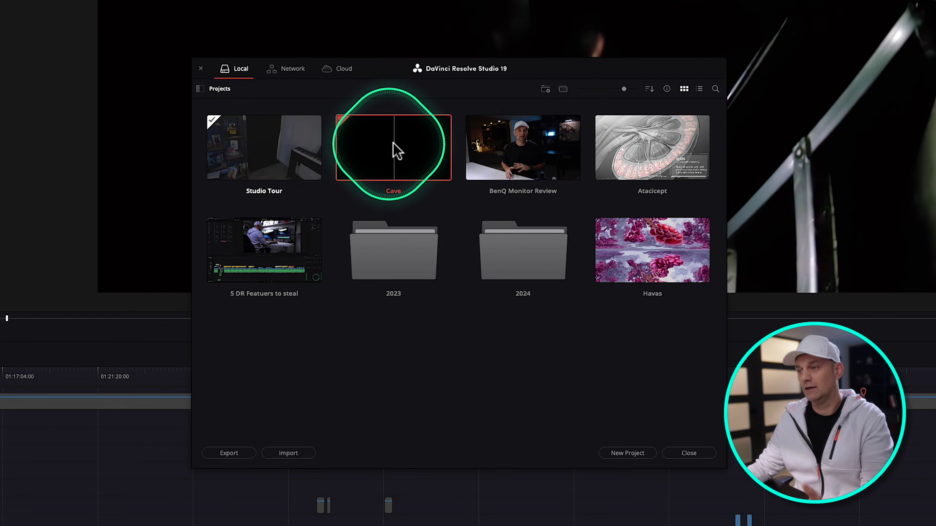
double_click(254, 149)
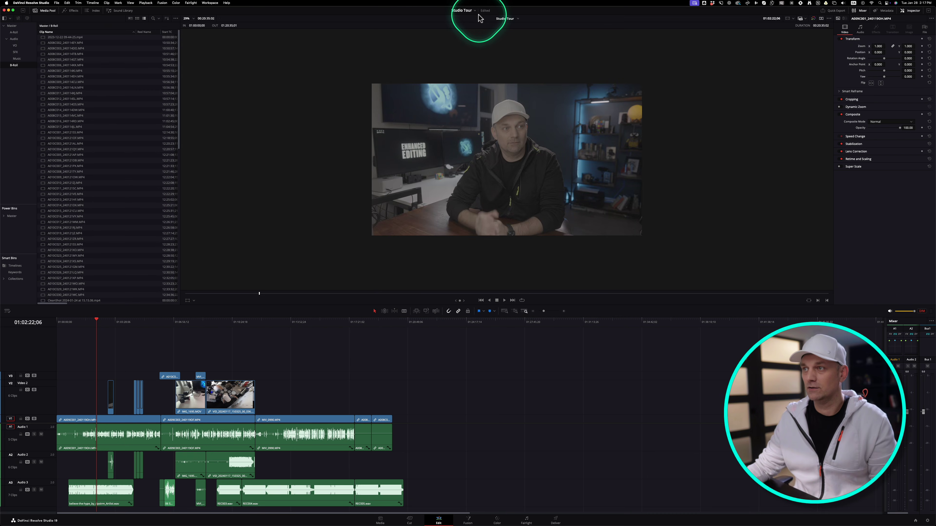
click(474, 11)
click(471, 19)
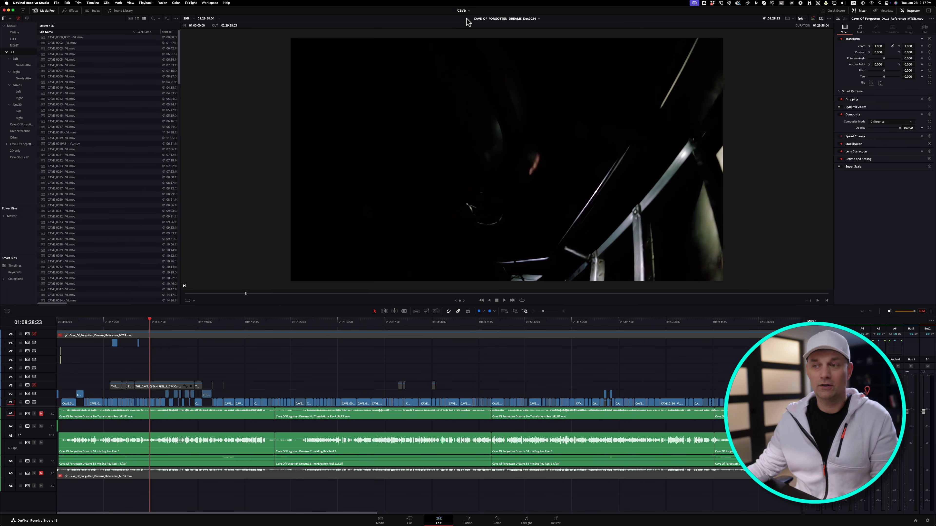
Step: Import A009C001_240119OH.MP4 from the A-Roll folder into the media pool and change the project frame rate to match the clip
click(395, 131)
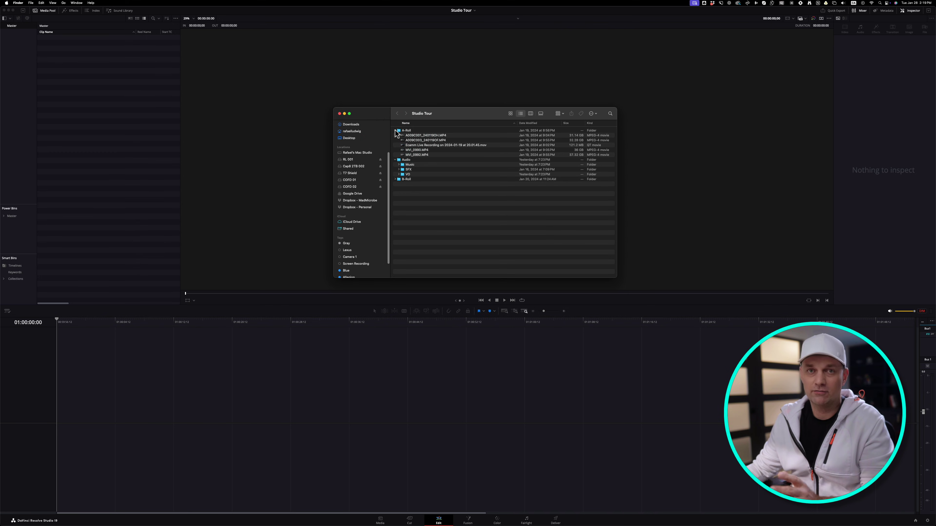
click(413, 135)
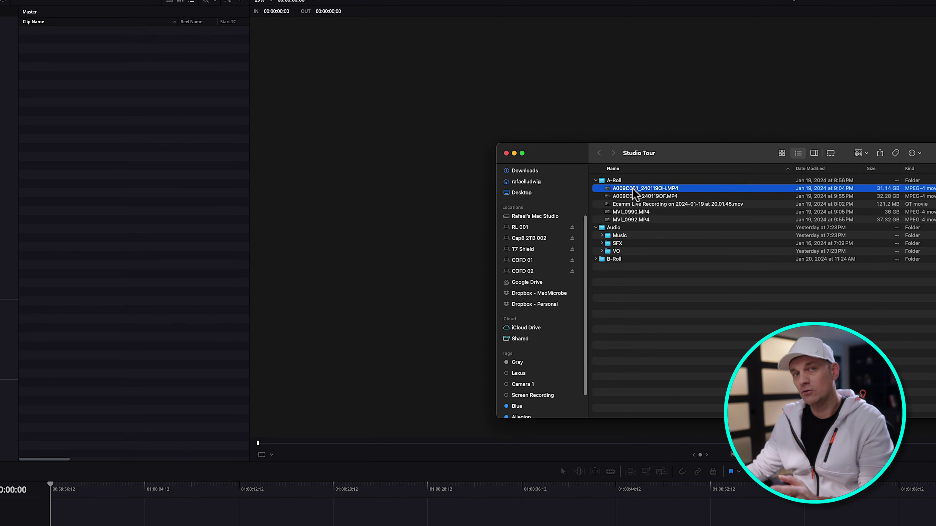
drag(635, 193, 73, 83)
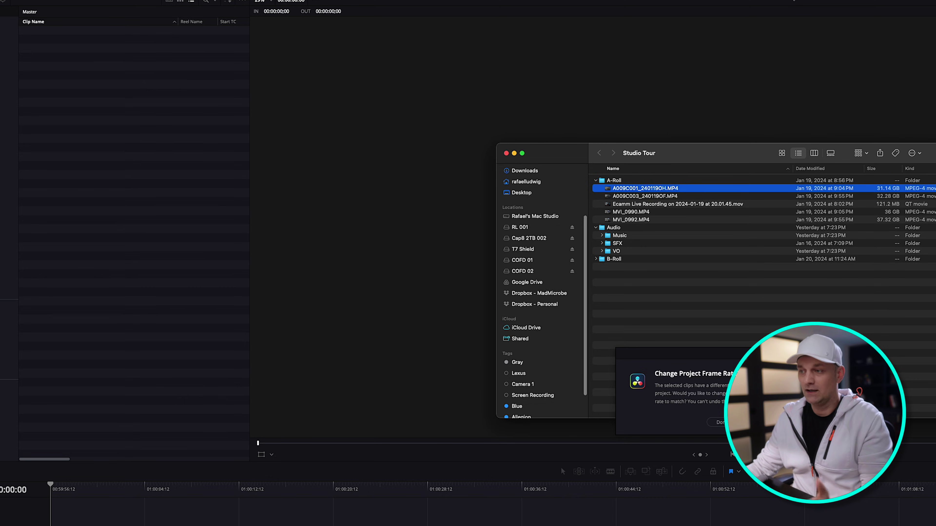
click(790, 424)
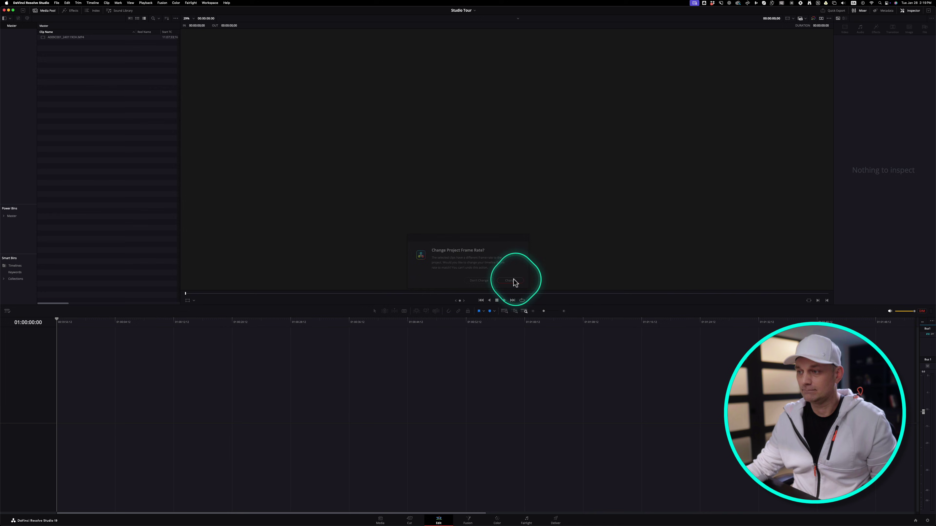
Step: Set the project's timeline resolution to 3840 x 2160 Ultra HD and save the project settings
click(927, 521)
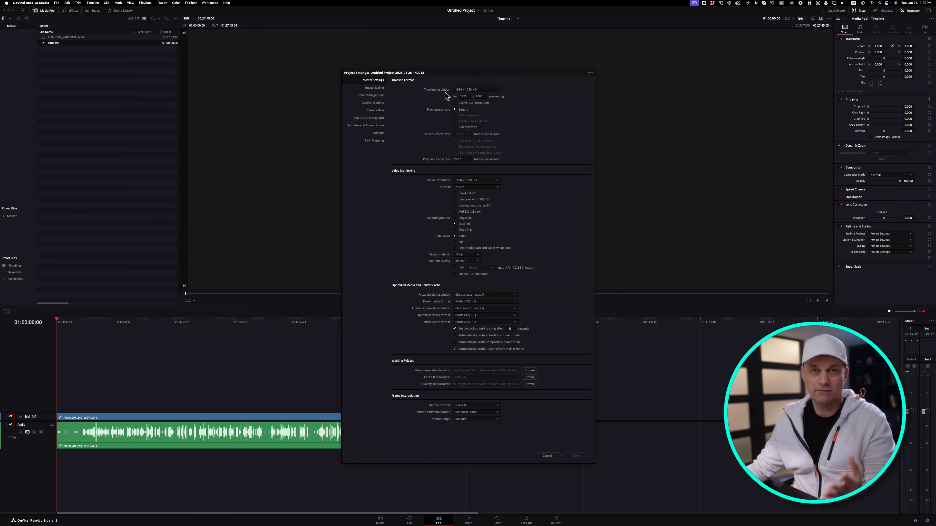
click(476, 90)
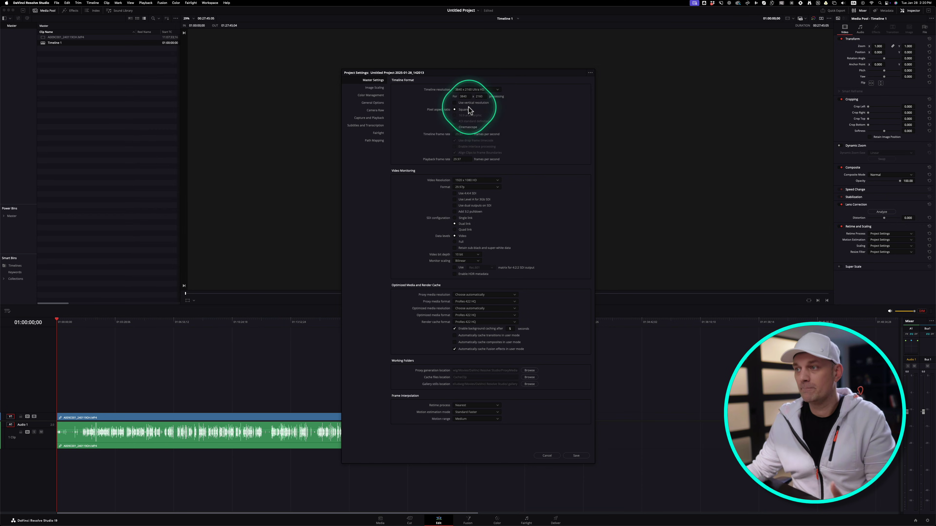
click(577, 456)
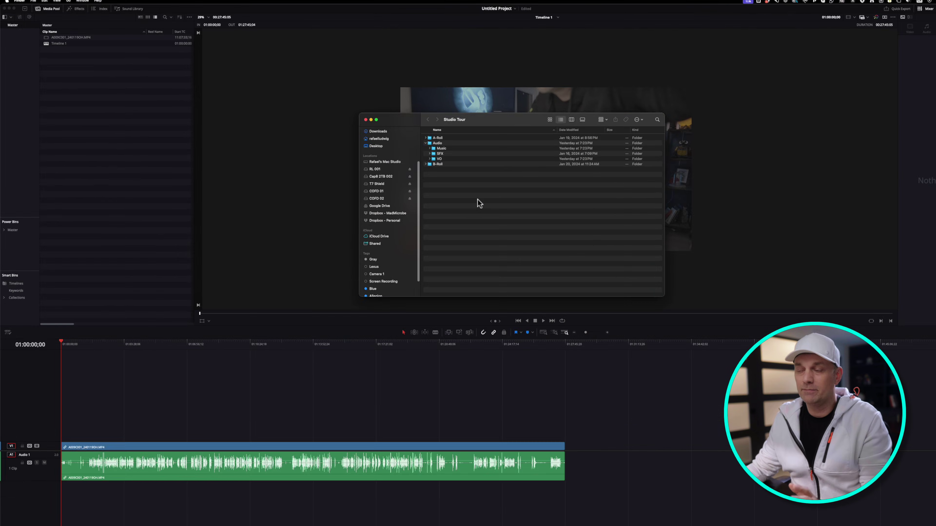
Step: Import the A-Roll, Audio and B-Roll folders with their subfolders from Finder as bins under Master
click(445, 195)
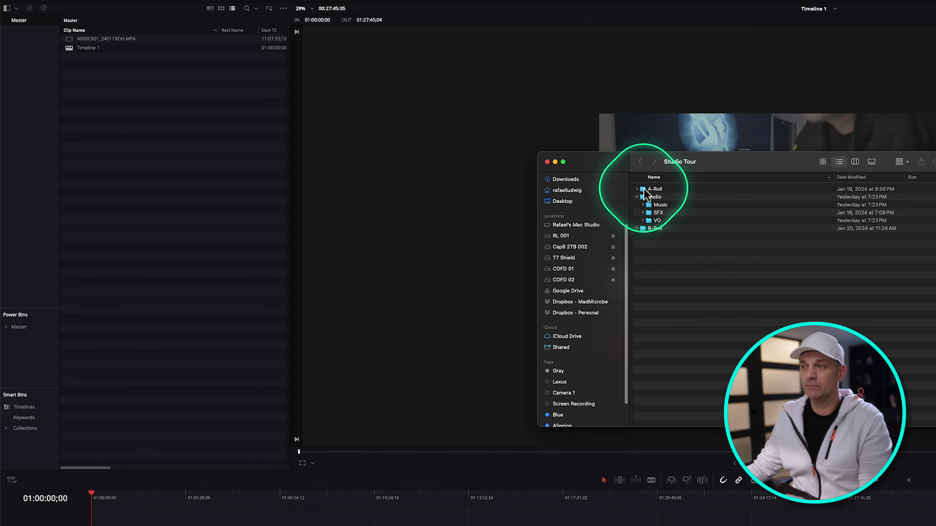
click(691, 229)
shift+click(653, 189)
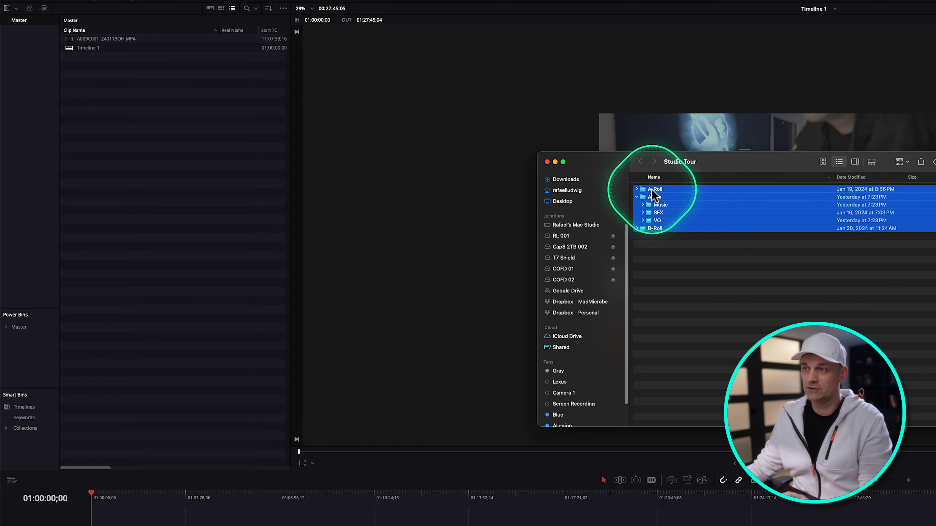
drag(652, 188, 24, 69)
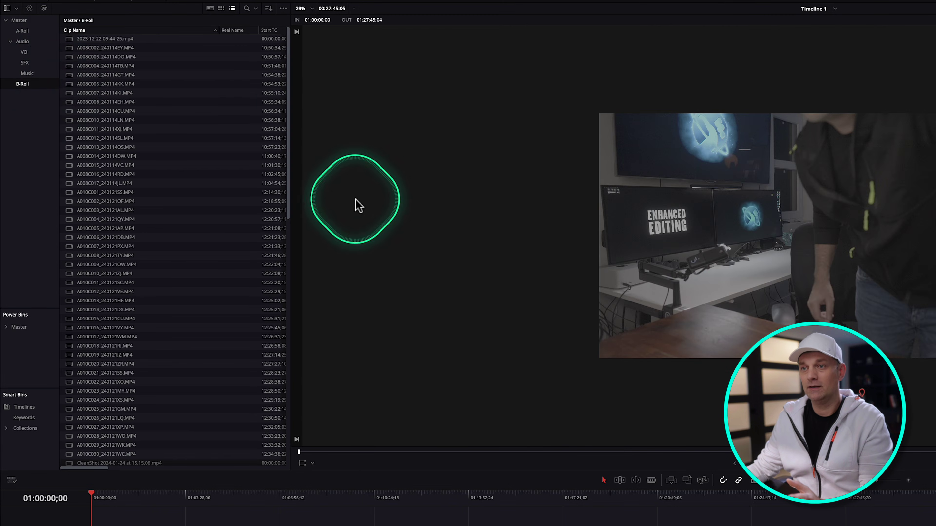
Step: Look through the contents of the imported A-Roll, Audio, SFX, Music and B-Roll bins
click(23, 31)
click(23, 42)
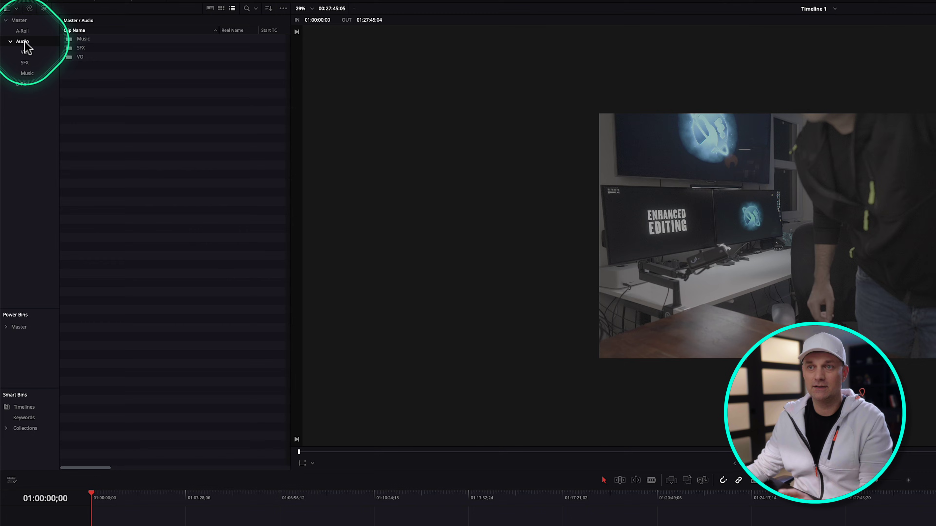
click(24, 62)
click(27, 73)
click(22, 83)
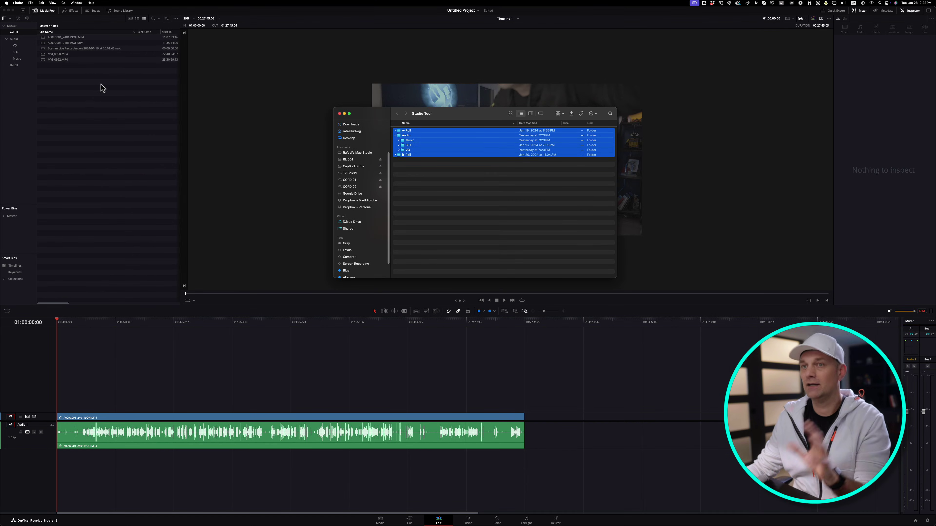
Step: Return to the media pool and locate Timeline 1 in the Master bin
click(80, 282)
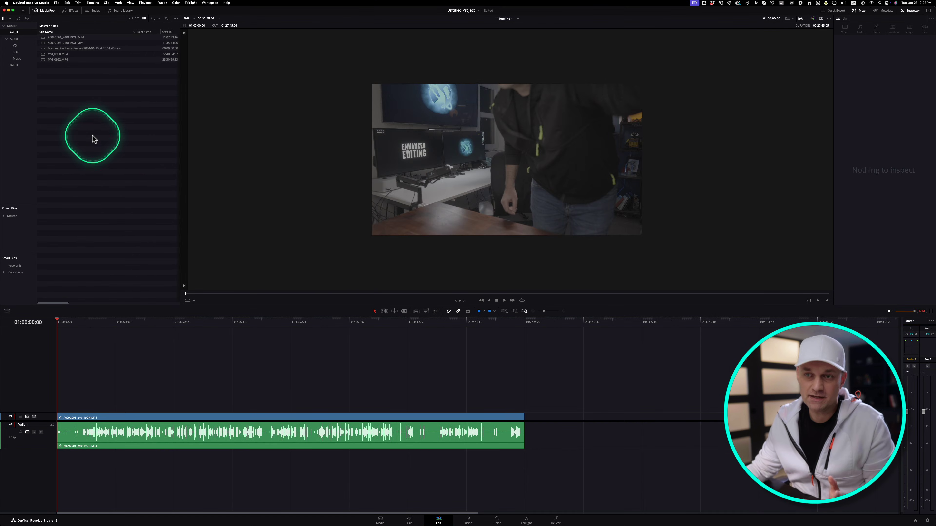
click(11, 25)
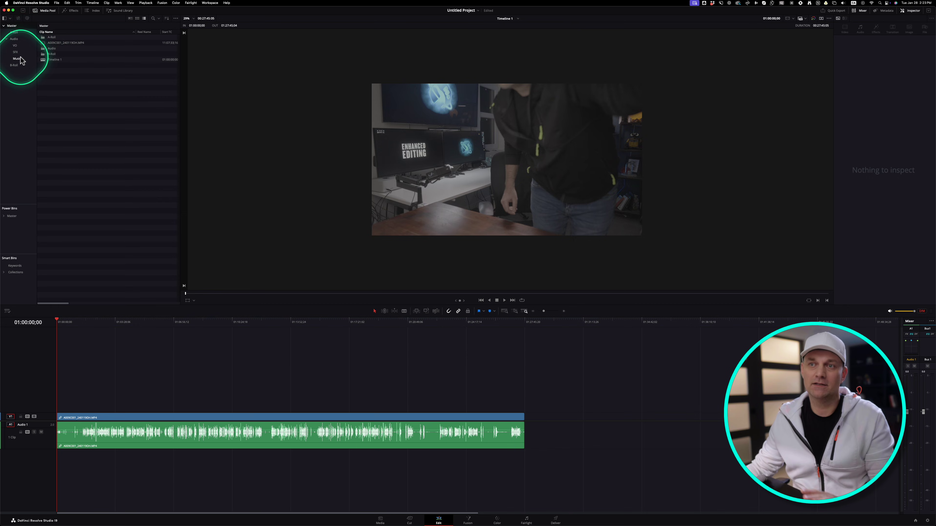
click(48, 60)
Step: Create a timeline named B-Roll from clips A008C006_240114KK.MP4 through A010C008_240121TY.MP4 in the B-Roll bin
click(15, 64)
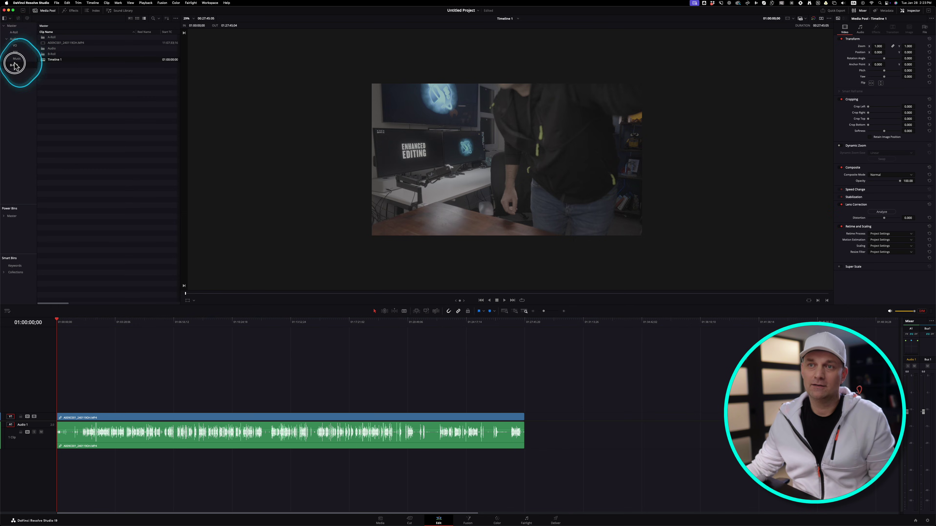
right_click(120, 66)
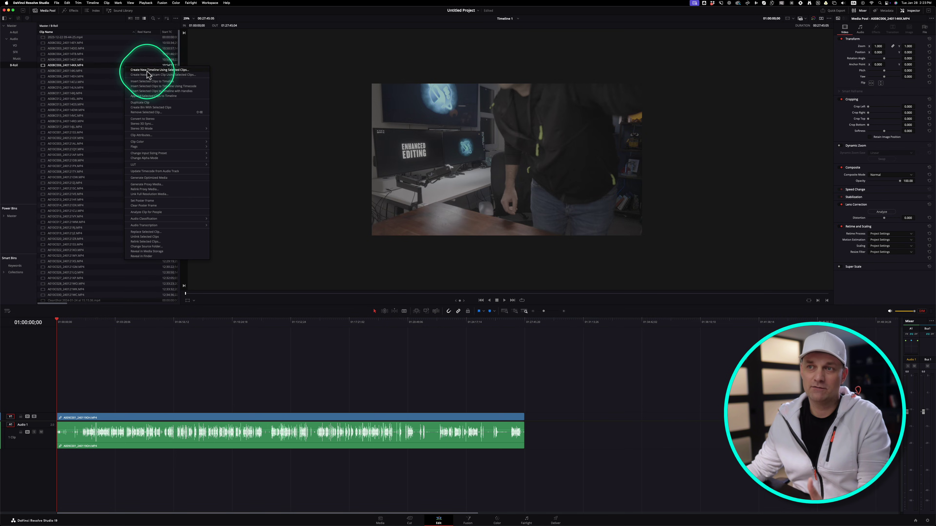
click(76, 67)
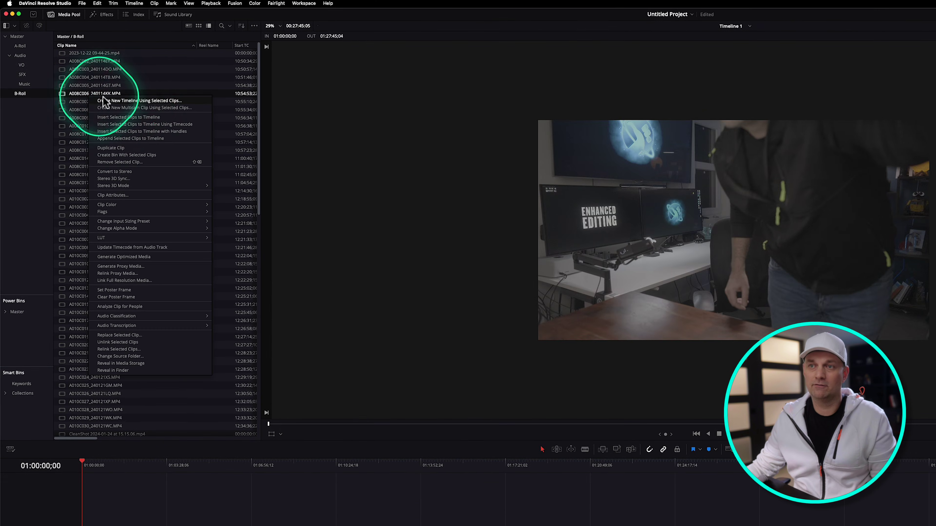
shift+click(95, 239)
right_click(95, 240)
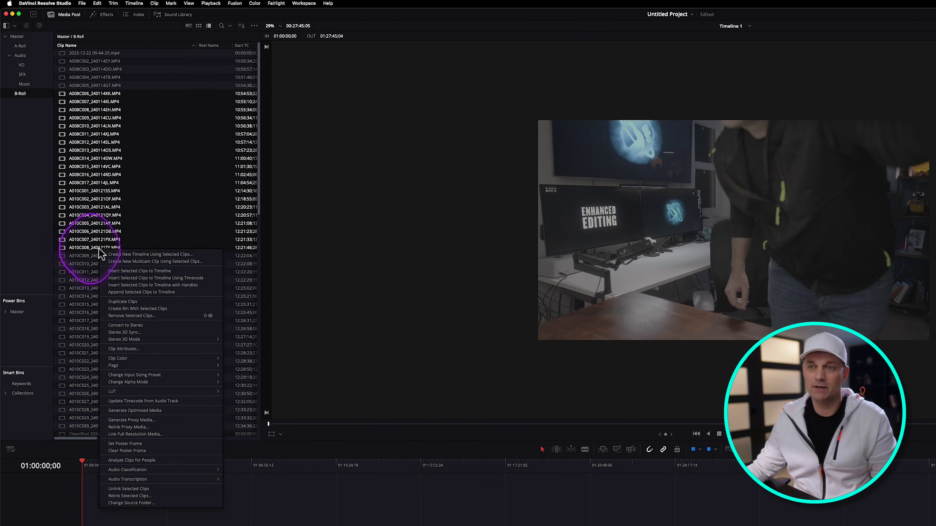
click(140, 254)
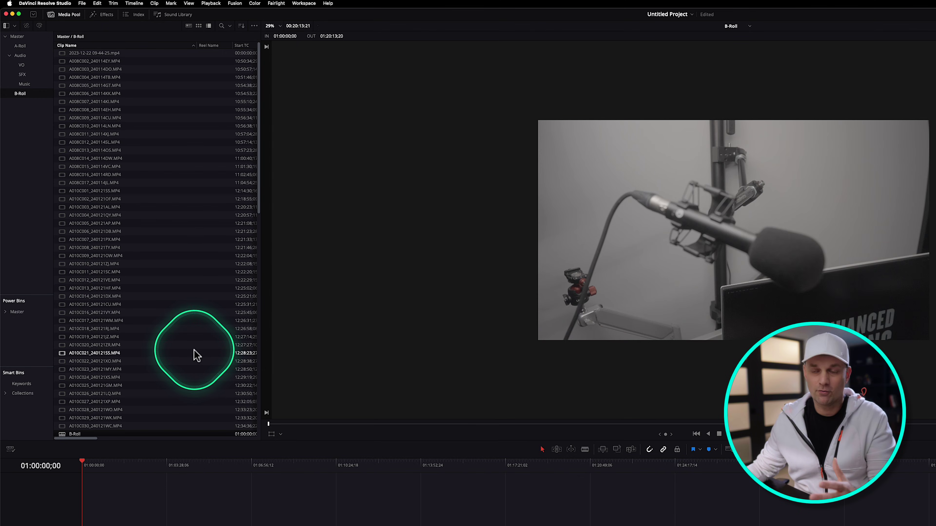
Step: Check the Audio bin, its VO, SFX and Music subbins, and the B-Roll bin for where timelines are stored
click(21, 56)
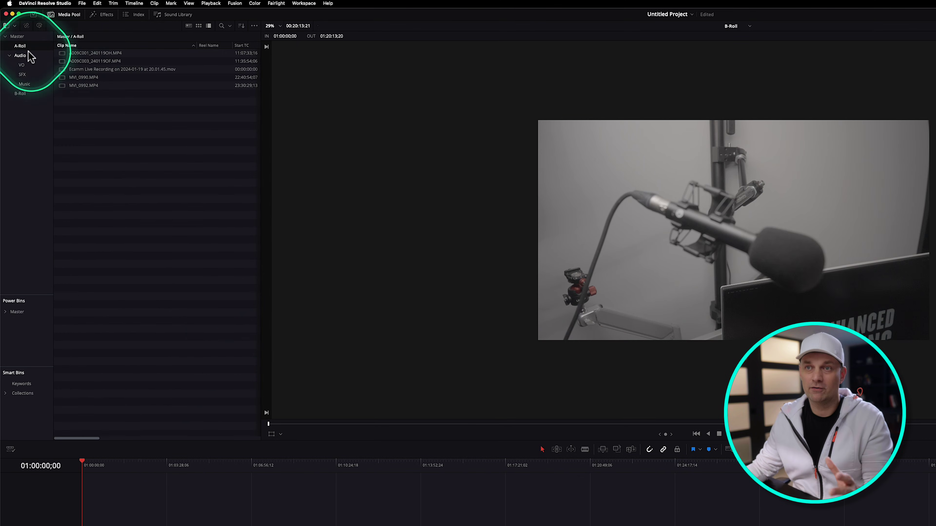
click(23, 65)
click(23, 75)
click(24, 84)
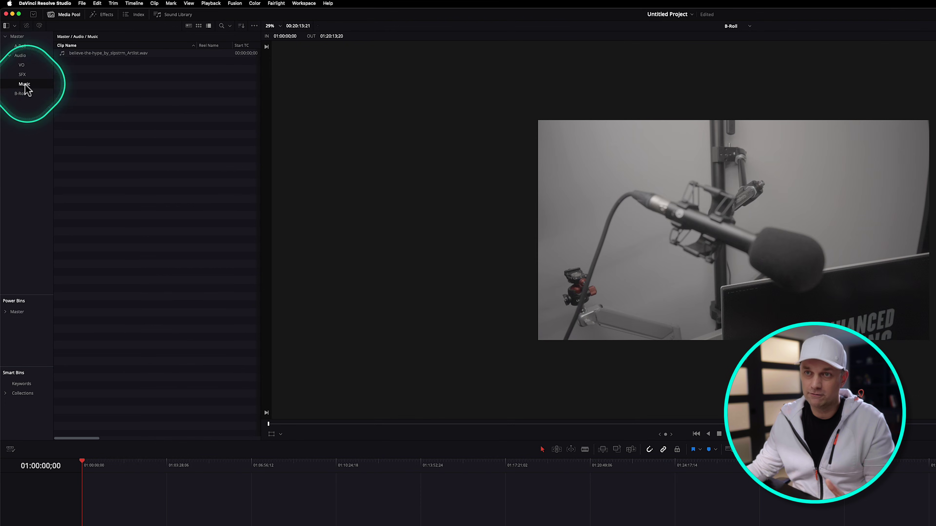
click(23, 94)
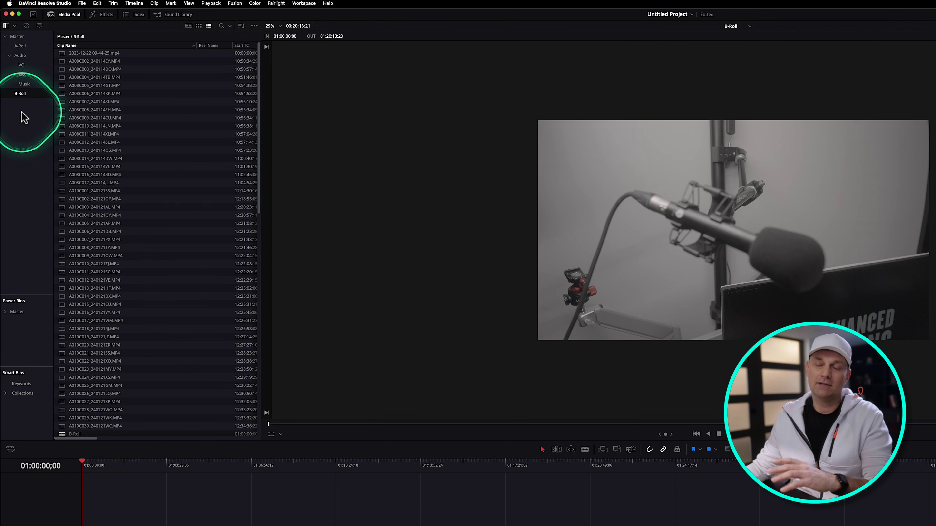
Step: Enable the smart bin for timelines in the user Editing preferences, save, and open the Timelines smart bin
click(42, 3)
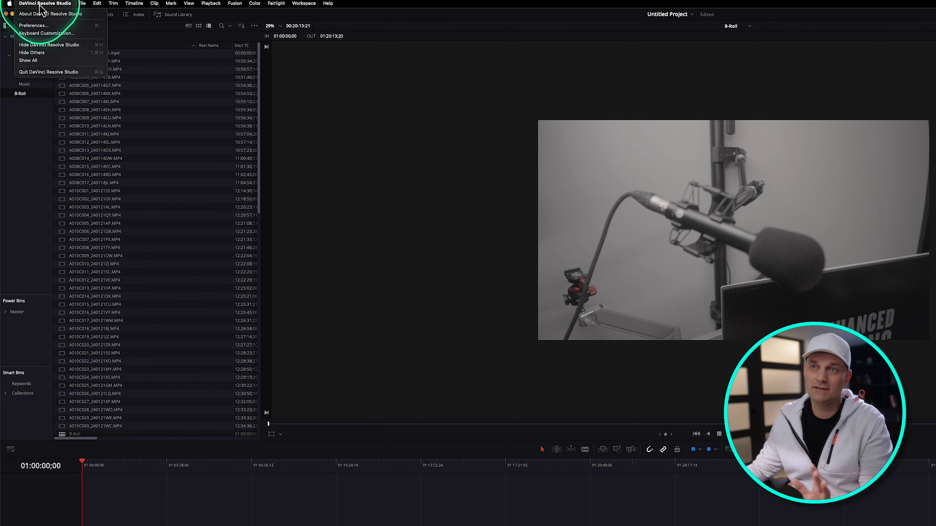
click(38, 24)
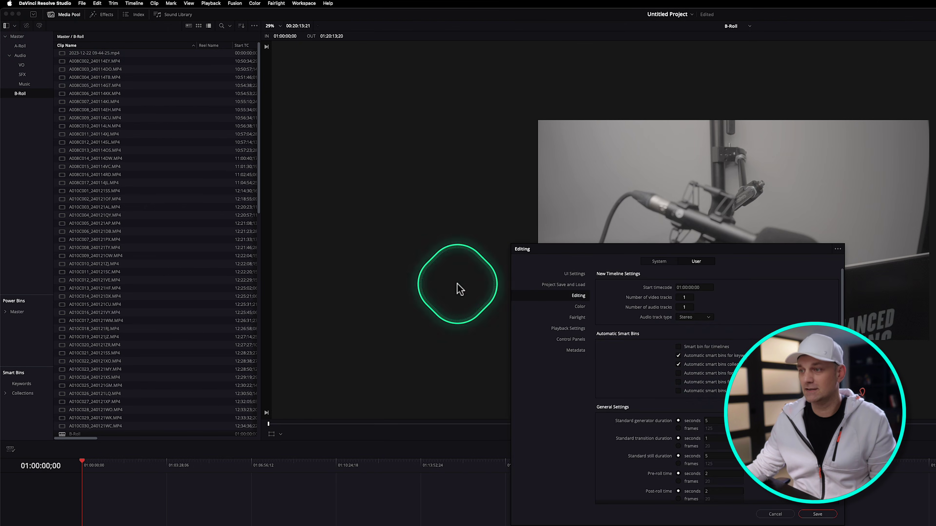
click(699, 262)
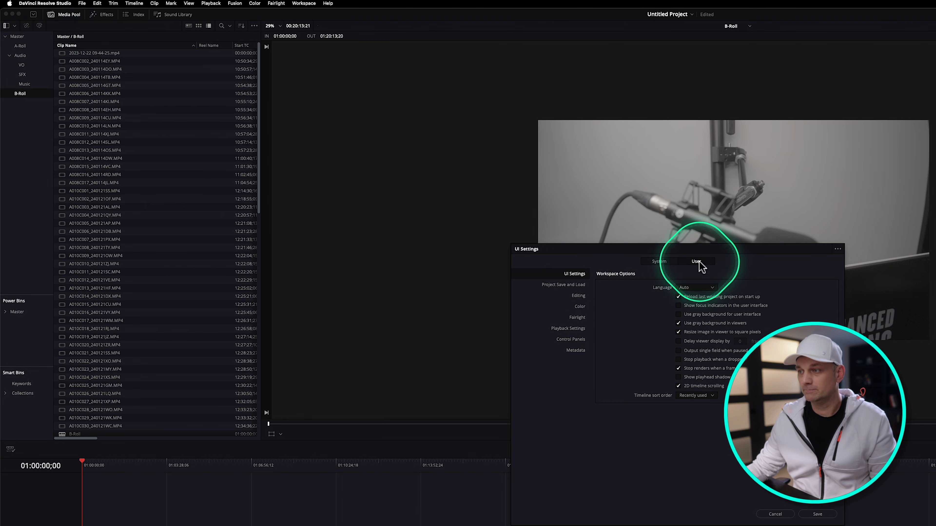
click(578, 296)
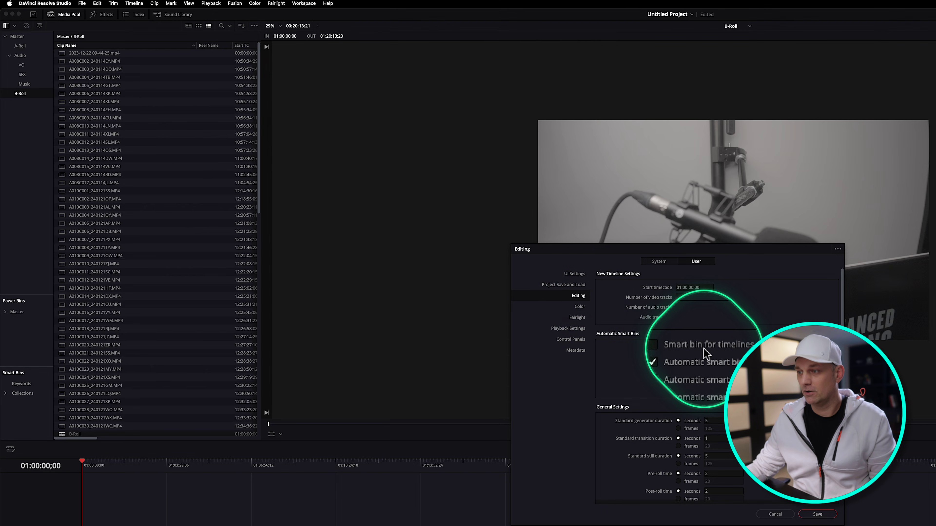
click(678, 347)
click(678, 355)
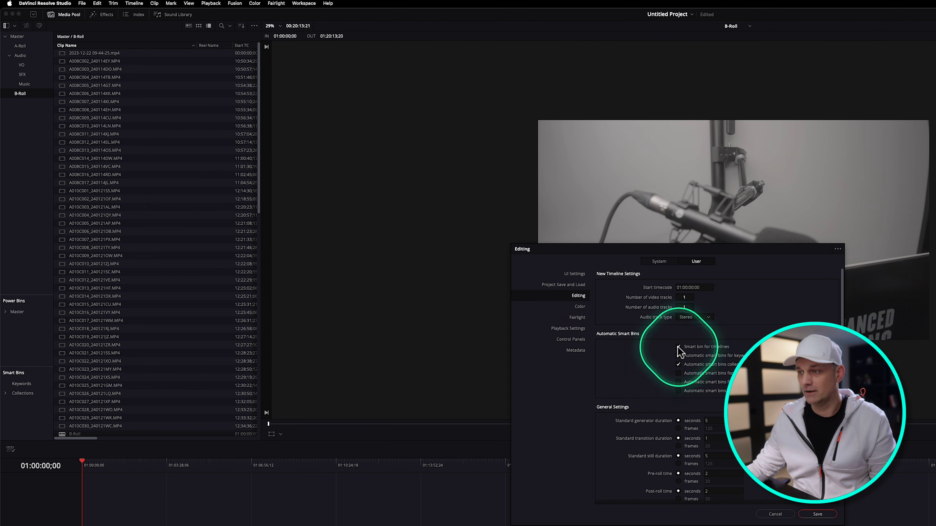
click(818, 514)
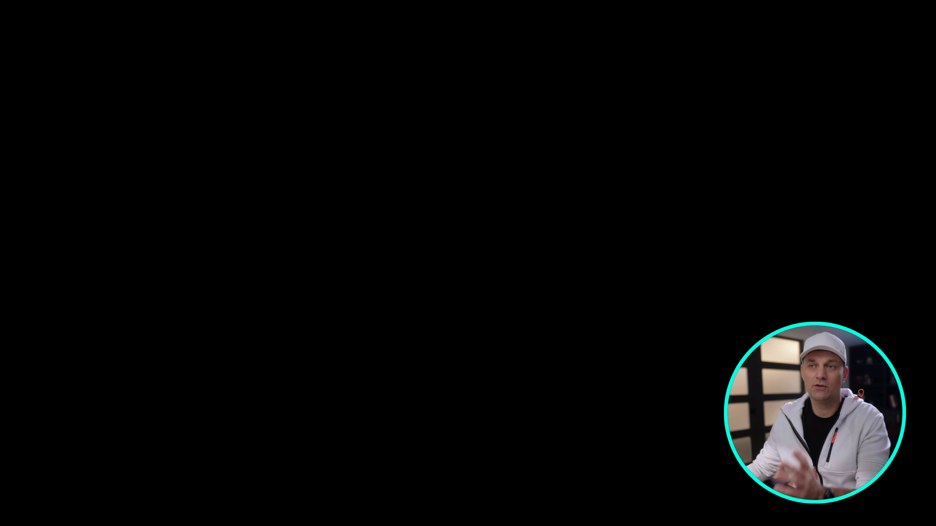
click(19, 384)
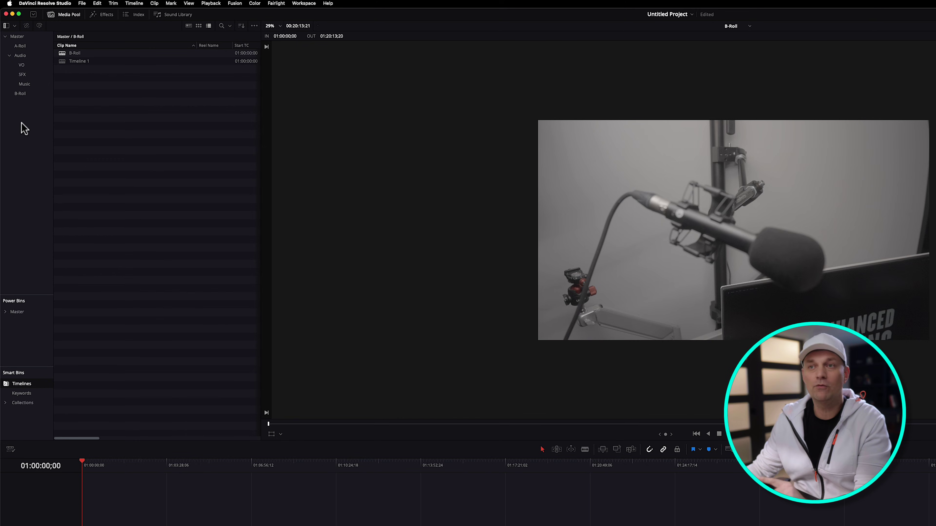
click(28, 384)
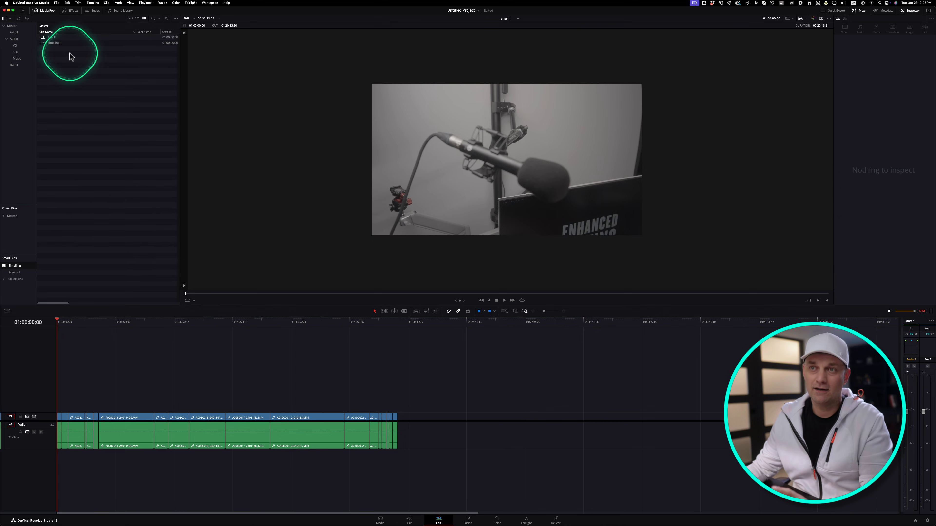
Step: Enable Timeline backups in the user Project Save and Load preferences and save the change
click(39, 3)
click(23, 18)
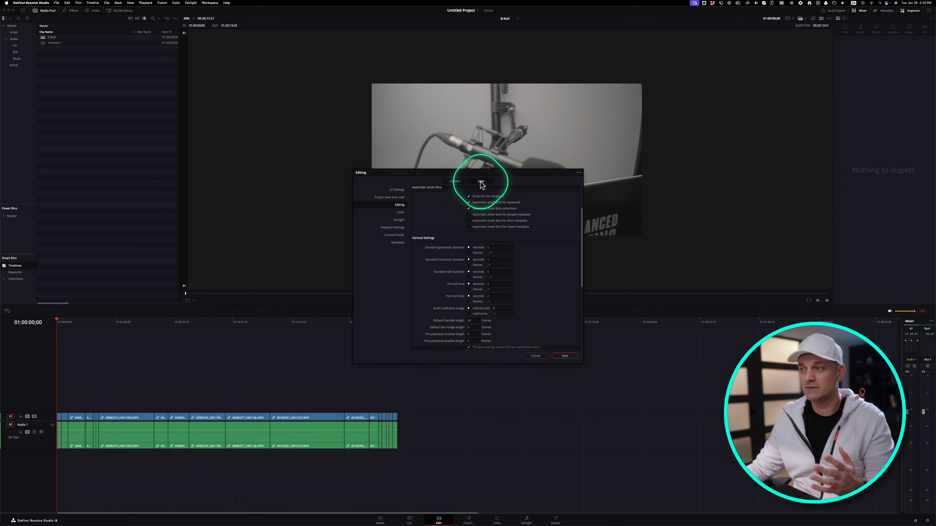
click(396, 196)
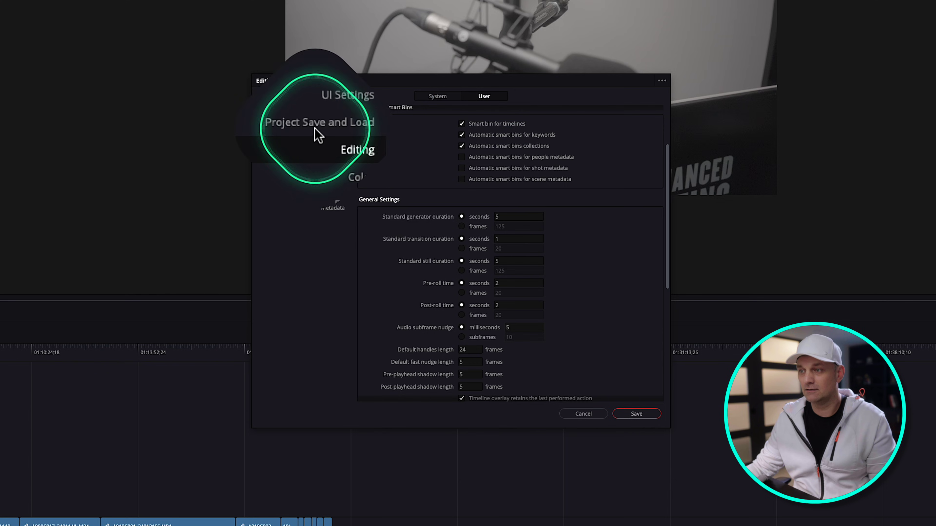
click(316, 126)
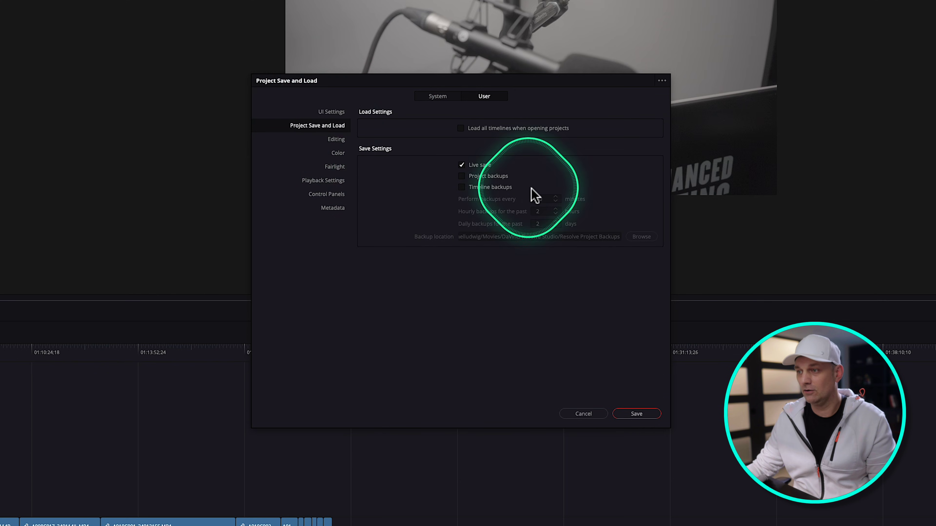
click(482, 188)
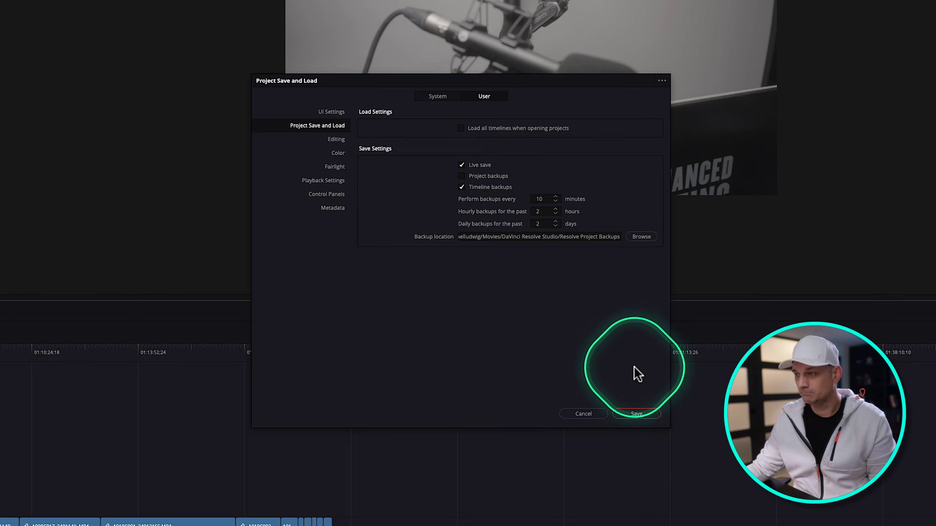
click(636, 413)
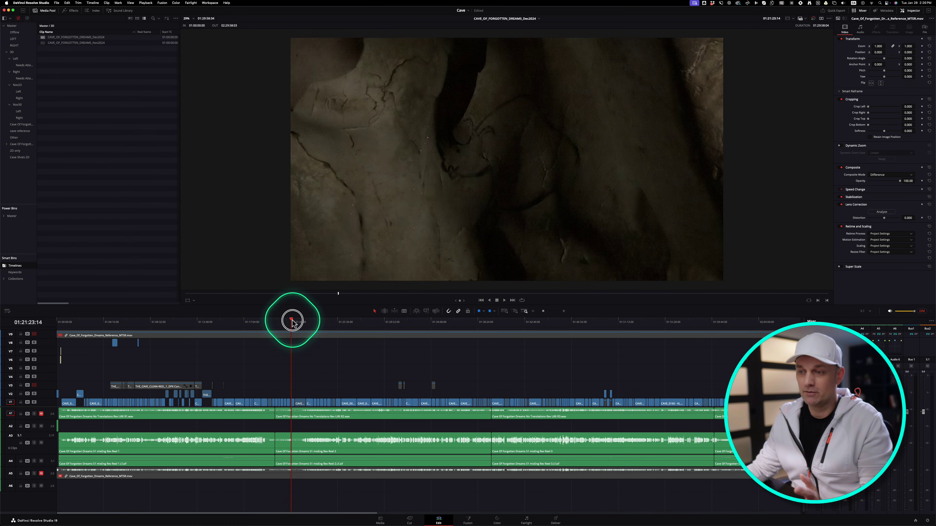
Step: Move further along the Cave timeline and check the restorable backups of the CAVE_OF_FORGOTTEN_DREAMS_Nov2024 timeline
drag(292, 322, 341, 322)
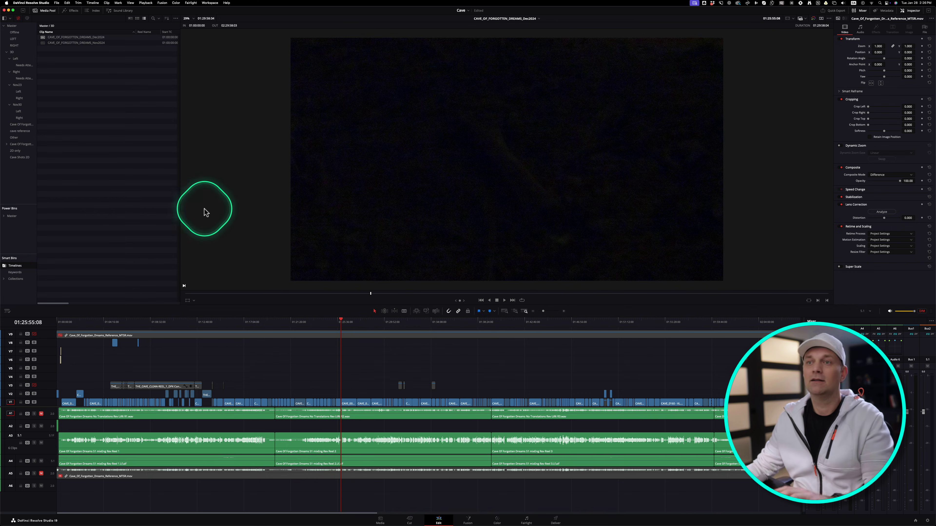
right_click(72, 43)
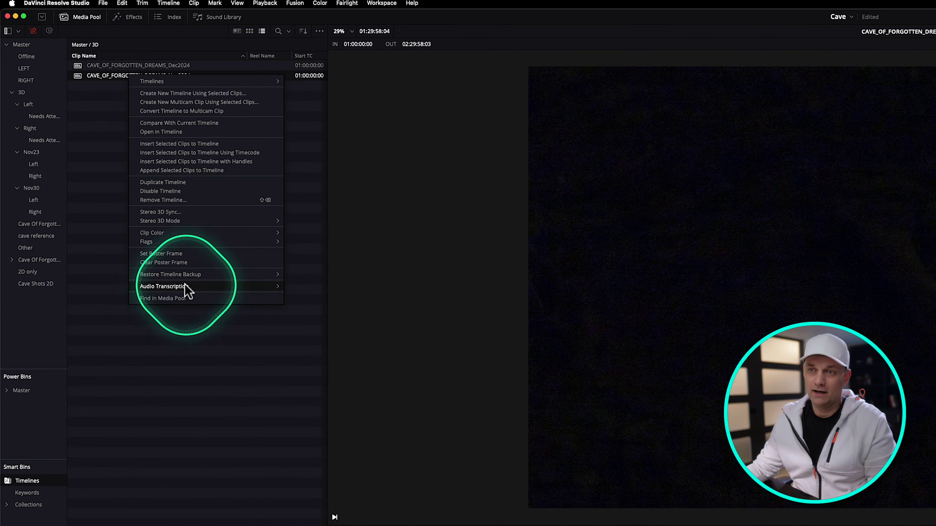
mouse_move(177, 275)
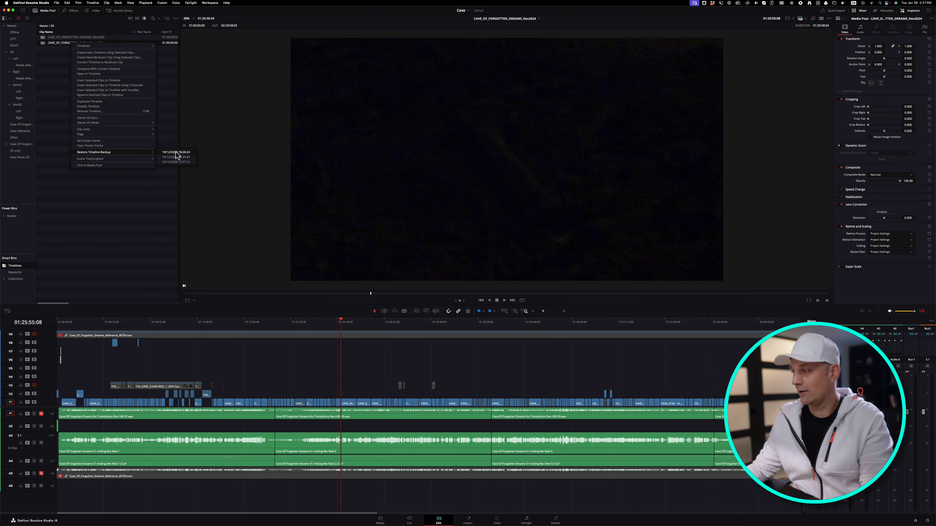
Step: Enable always highlighting the current clip in the media pool in the user Editing preferences and save
click(31, 3)
click(26, 21)
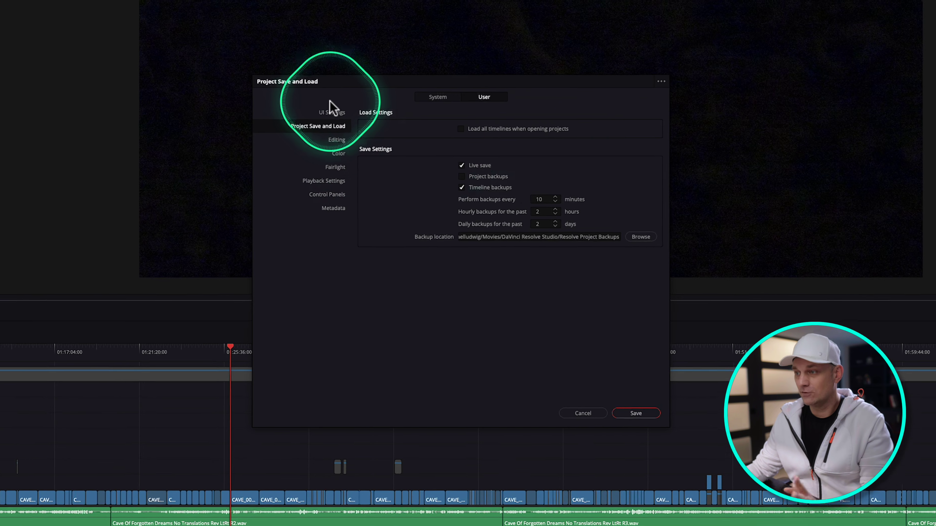
click(336, 140)
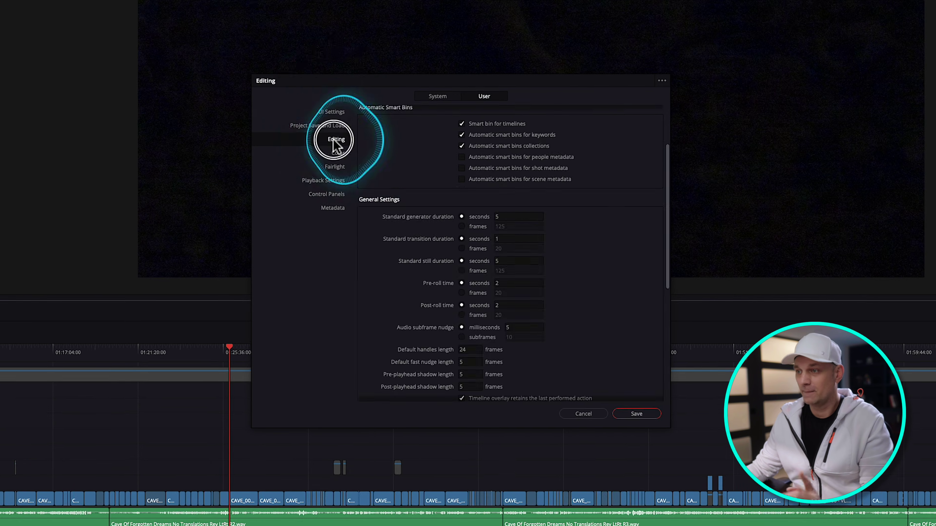
scroll(549, 177, down, 5)
scroll(549, 178, up, 10)
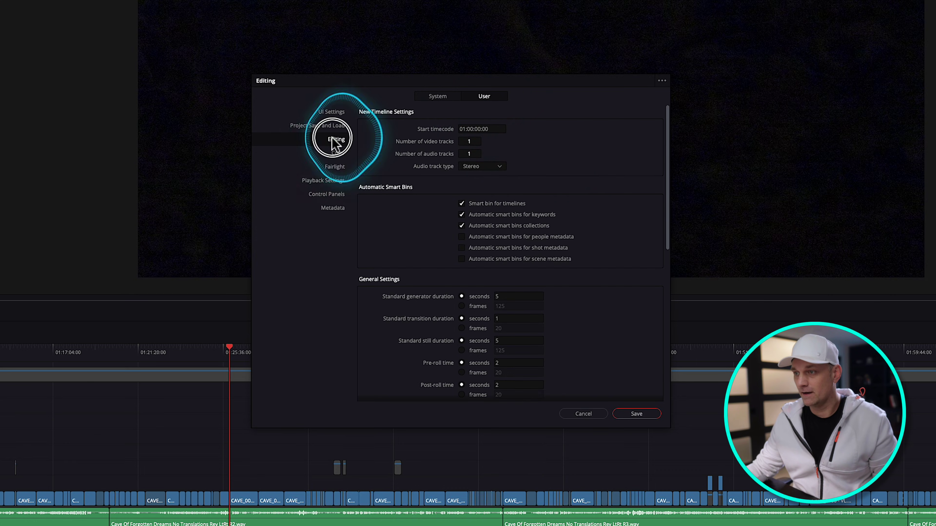
scroll(441, 245, down, 10)
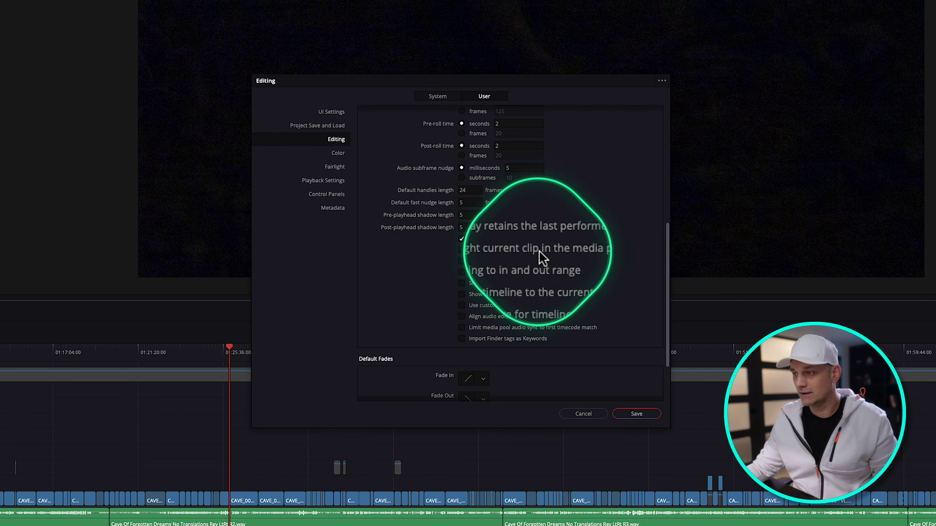
click(461, 250)
click(637, 415)
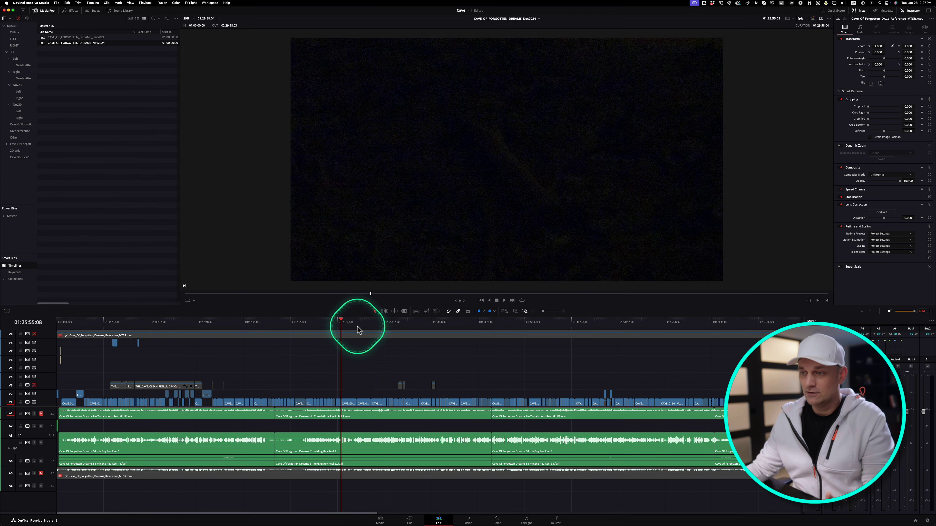
Step: Move the playhead to 01:26:46:15 and select clips on track V1 of the Cave timeline to locate their sources in the media pool
click(245, 350)
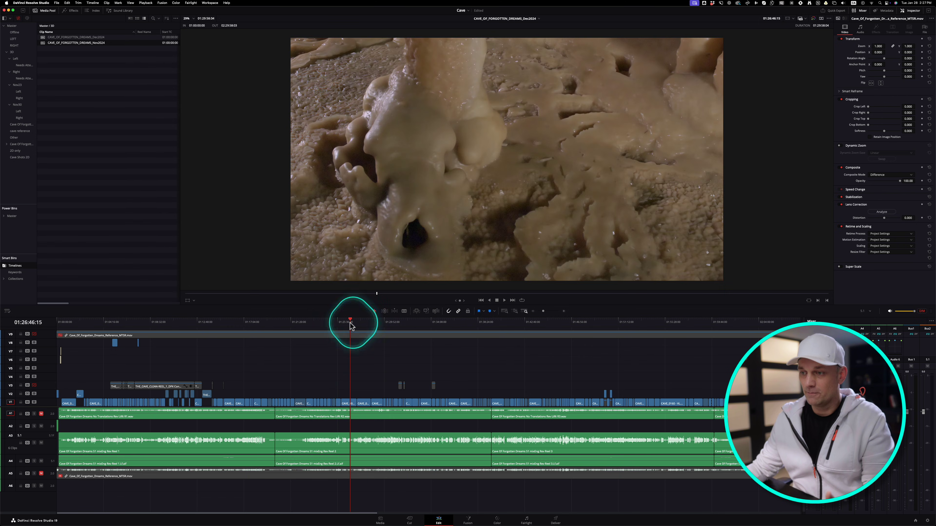
click(348, 403)
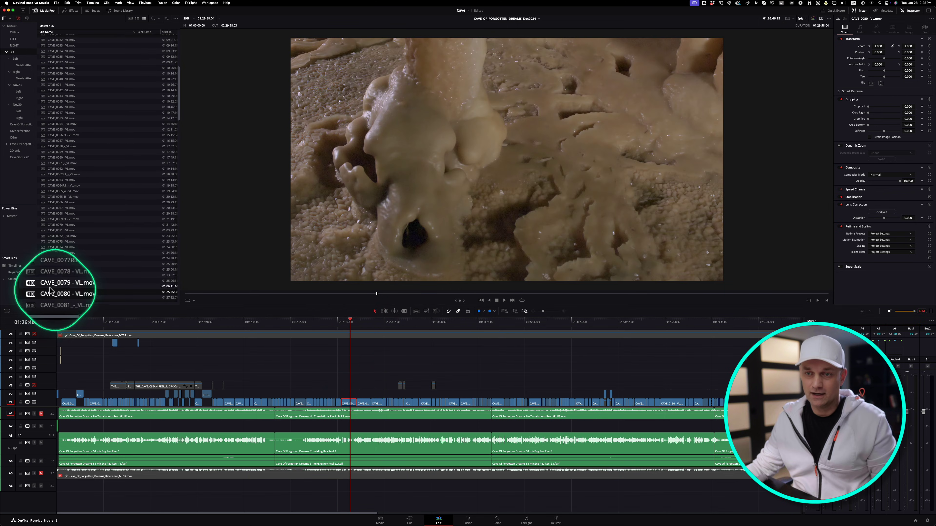
click(678, 404)
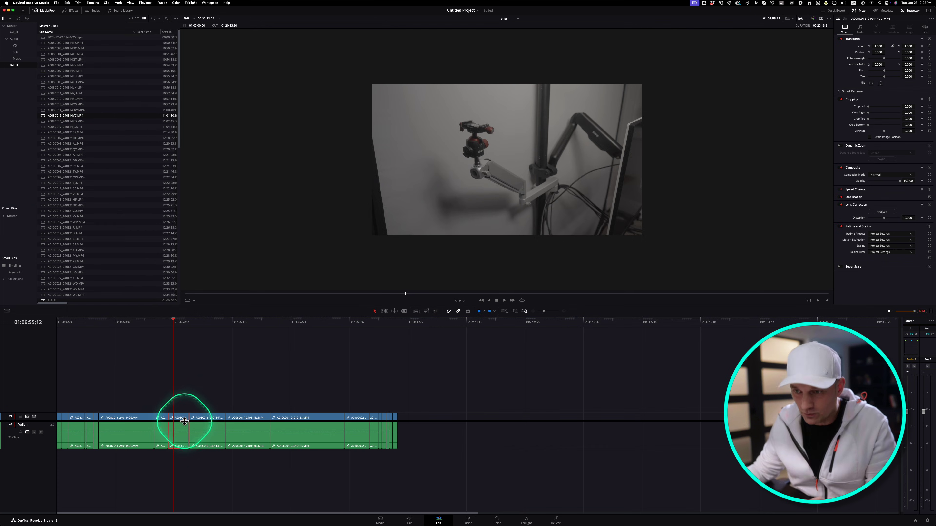
Step: Select several clips near the end of the B-Roll timeline and check which source is highlighted in the B-Roll bin
click(360, 419)
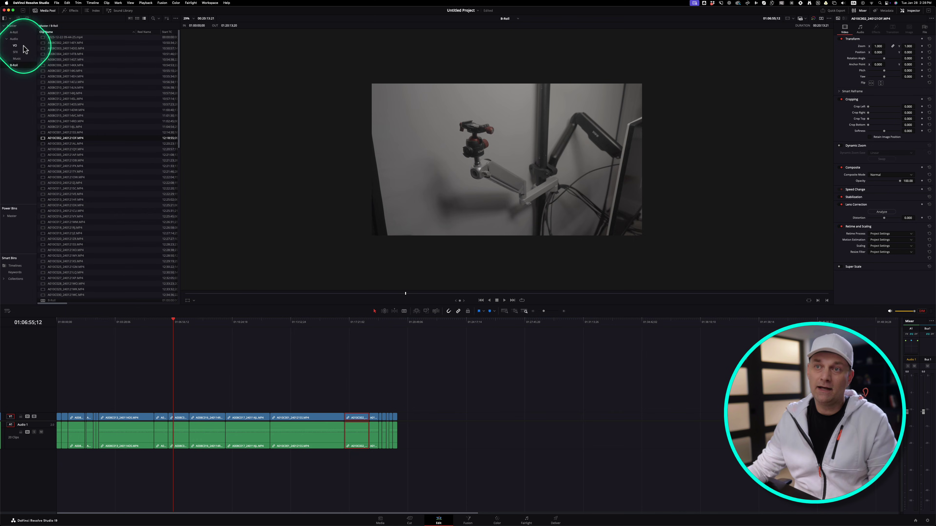
click(17, 58)
click(19, 67)
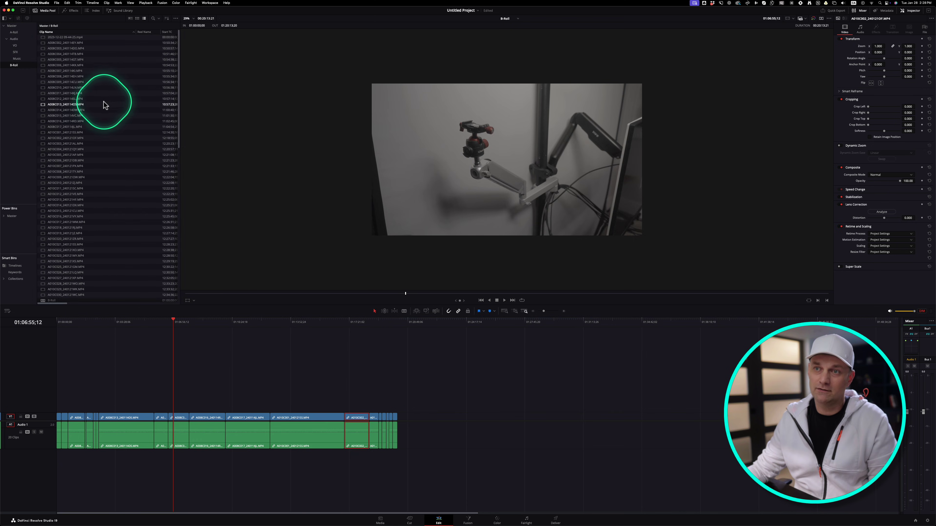
click(373, 419)
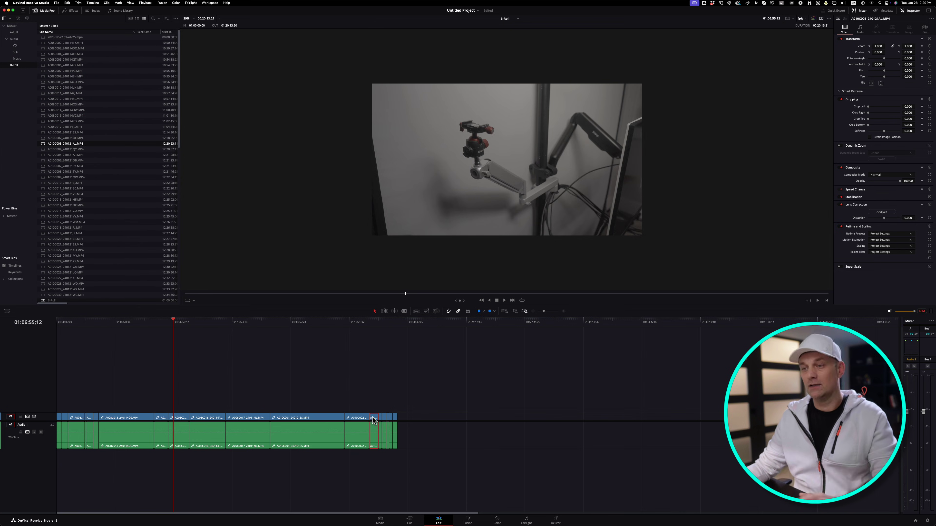
click(383, 419)
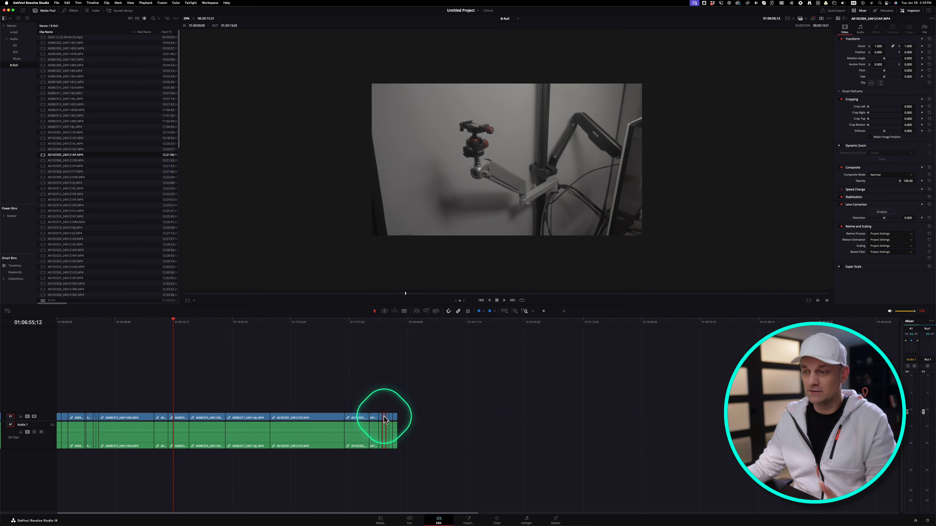
click(388, 420)
click(394, 422)
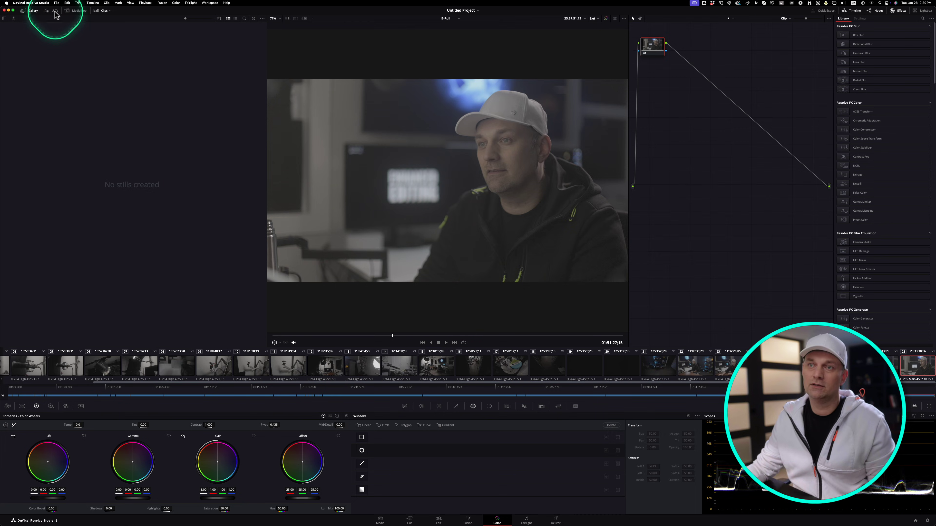
Step: Add a serial node after node 01 on the interview shot and look through the new node's LUT list
key(alt+s)
right_click(684, 47)
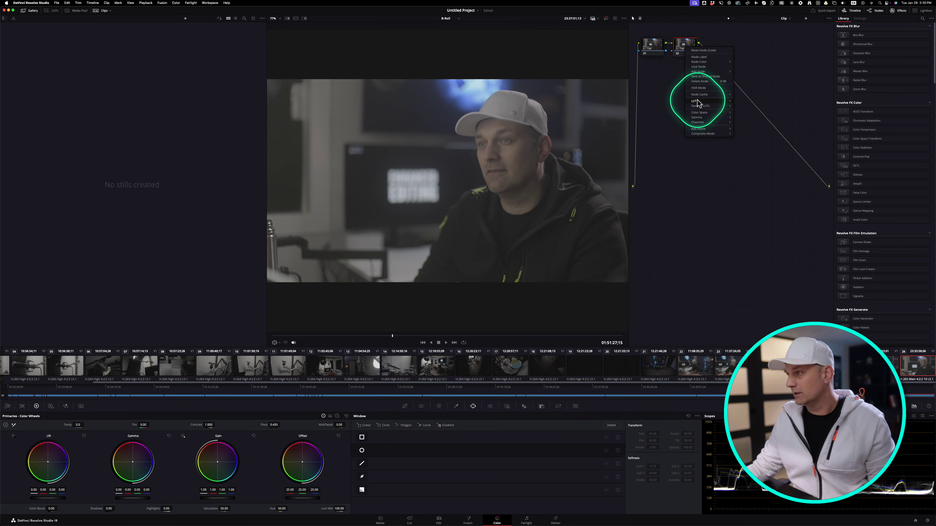
mouse_move(698, 102)
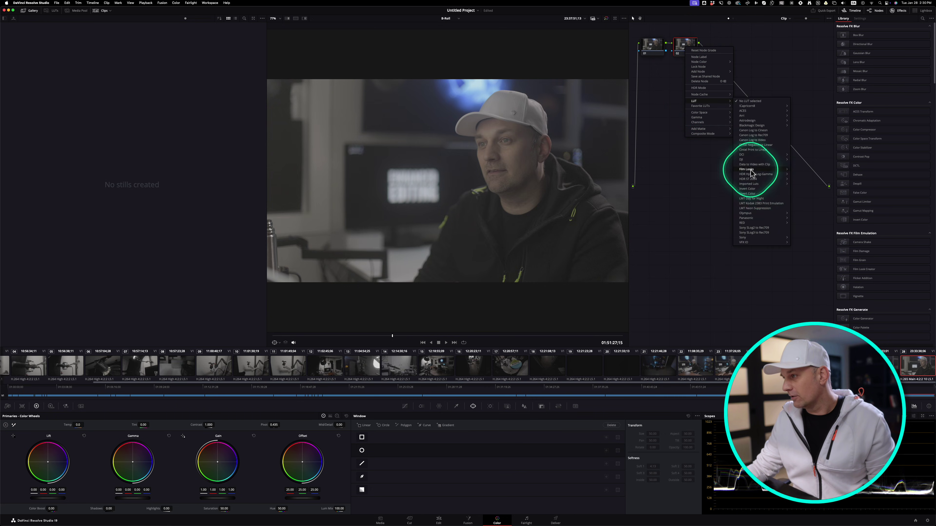
click(695, 36)
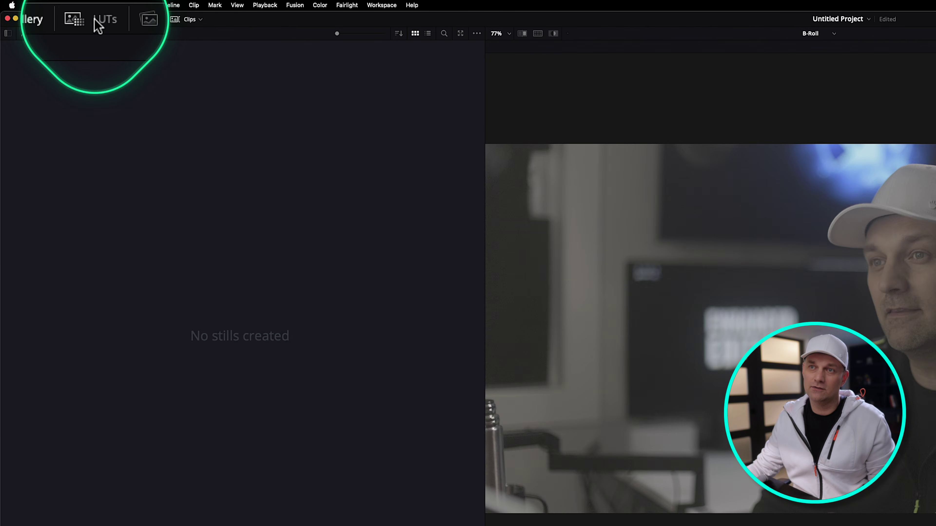
Step: Open the LUT browser's Sony folder and mark the Neutral Fx6 LUT as a favorite
click(97, 20)
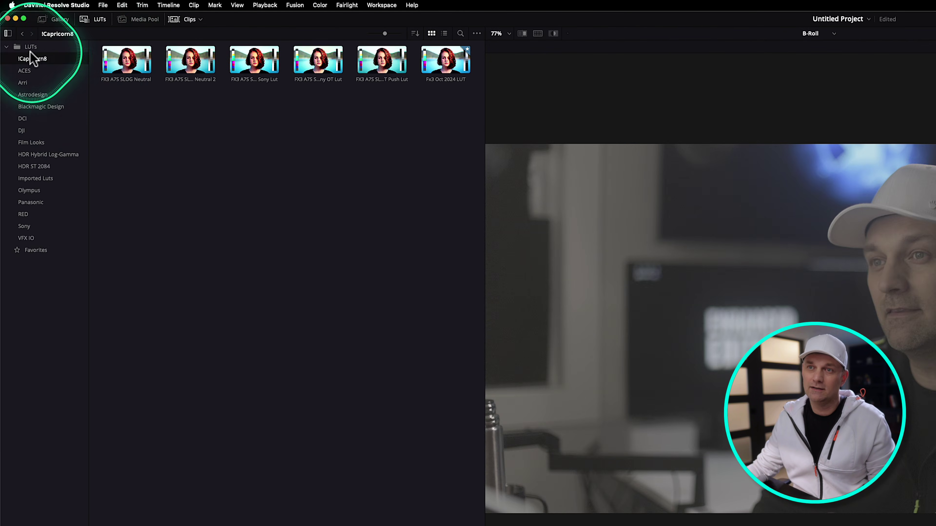
click(24, 226)
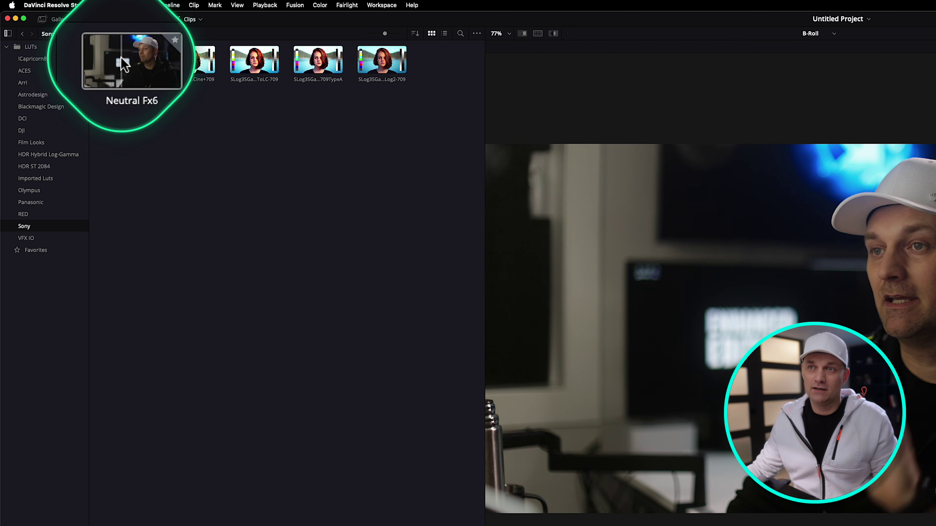
click(147, 48)
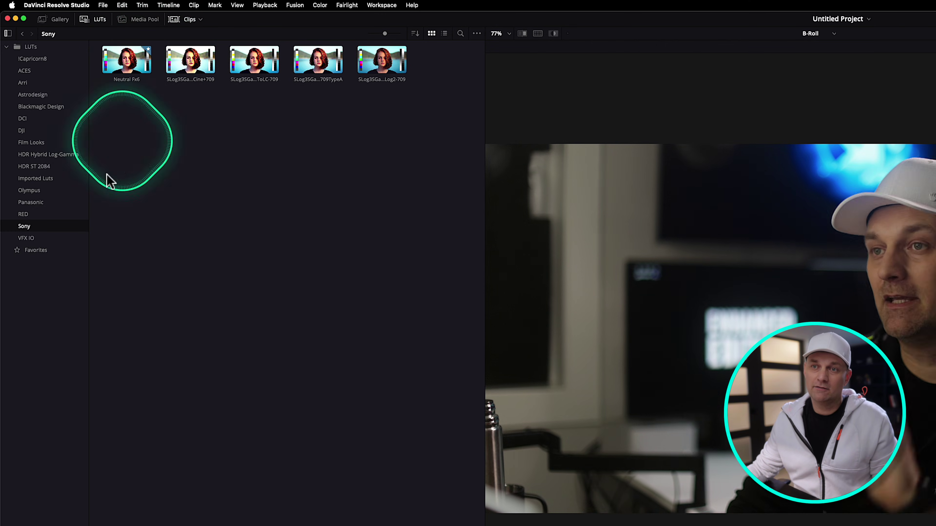
Step: Apply the Fx3 Oct 2024 LUT from the favorite LUTs to node 02
click(36, 250)
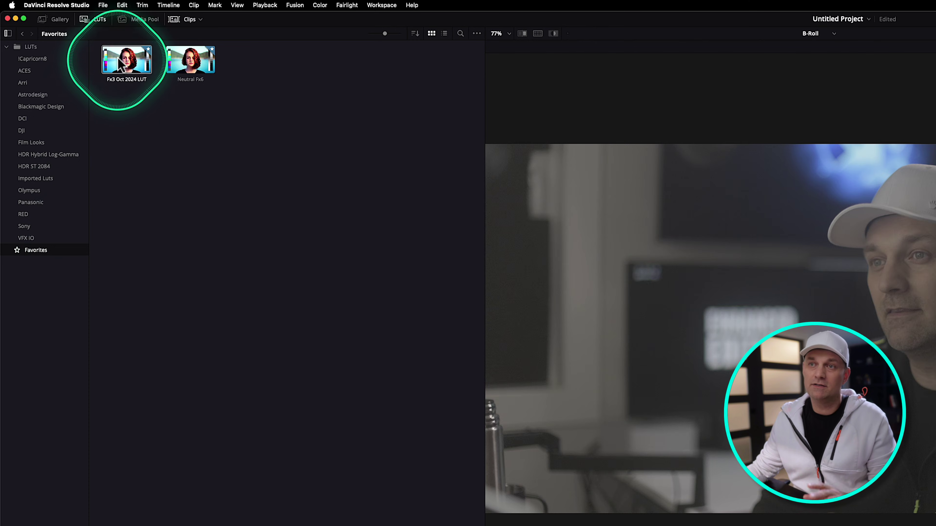
click(131, 62)
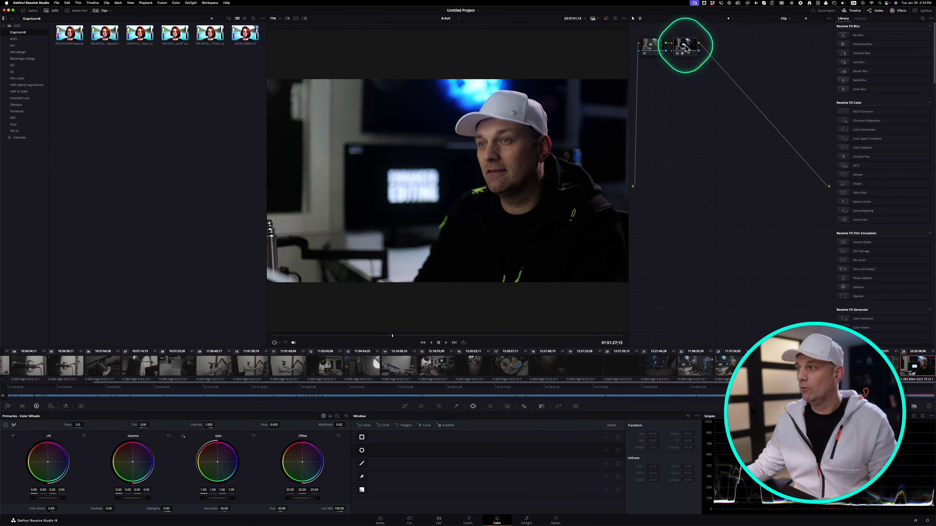
Step: Check which favorite LUTs are offered directly in the options of node 02
right_click(685, 43)
mouse_move(701, 107)
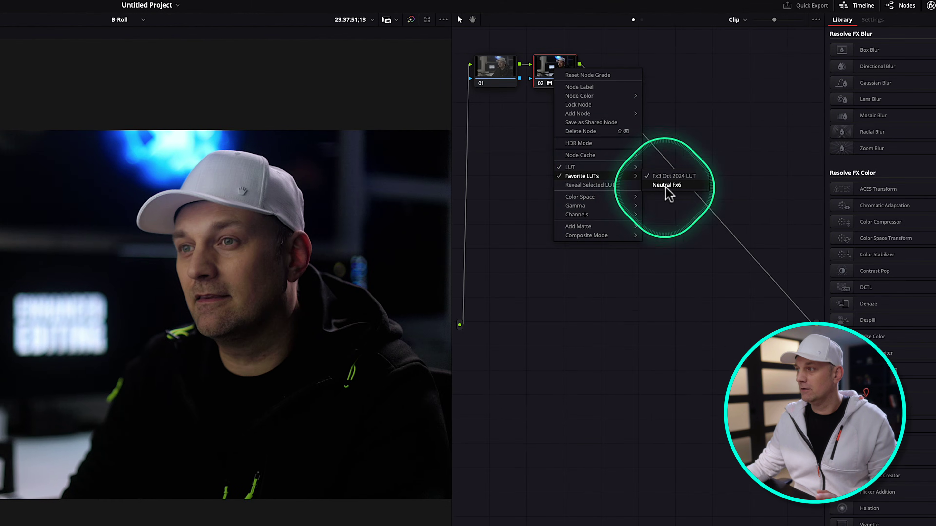
click(736, 119)
right_click(661, 50)
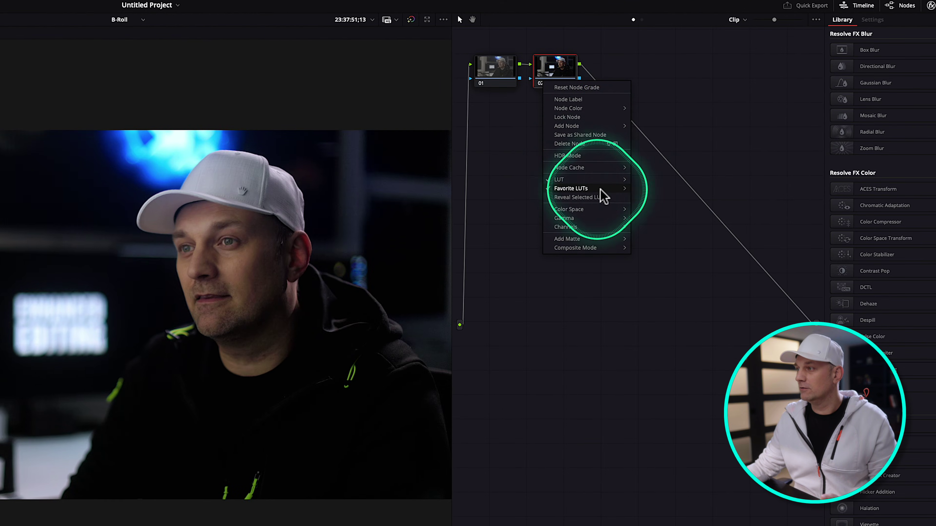
mouse_move(597, 188)
click(648, 198)
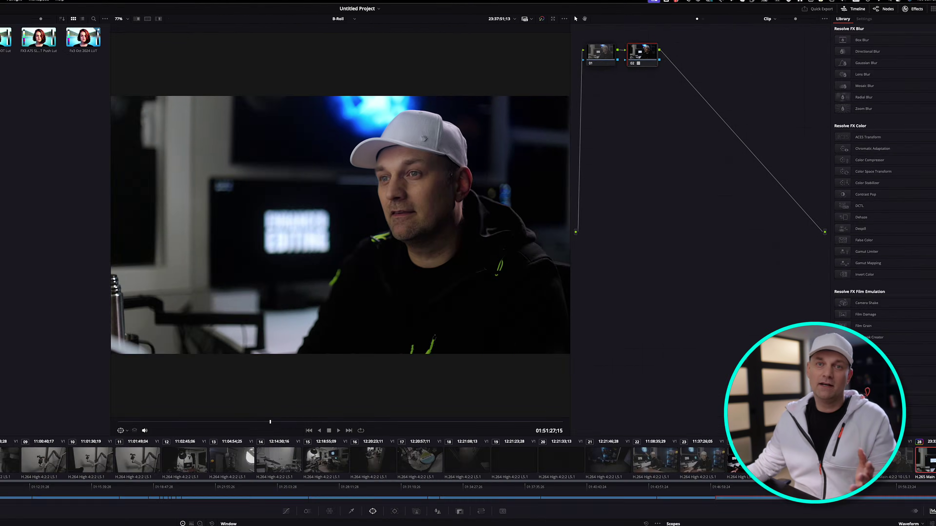
Step: Select the !Capricorn8 folder in the LUT browser and show its location in Finder
click(18, 32)
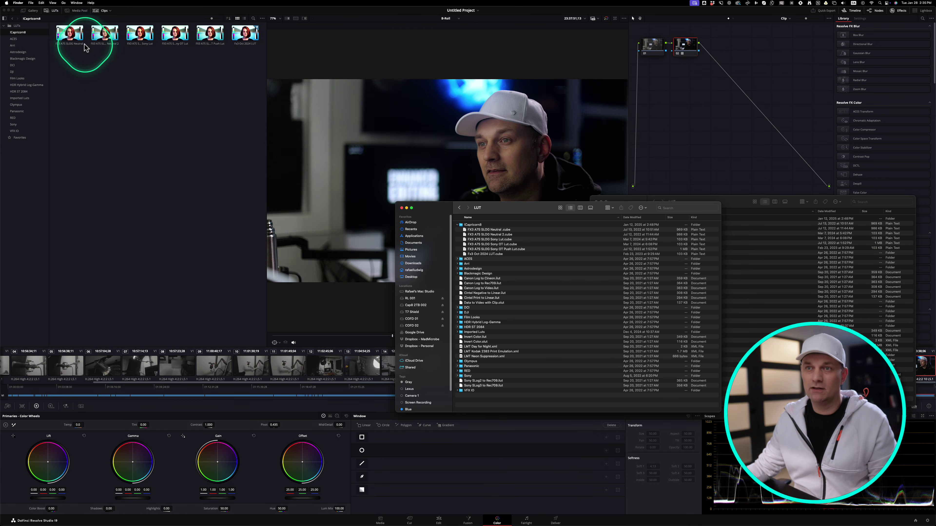
right_click(19, 33)
click(32, 34)
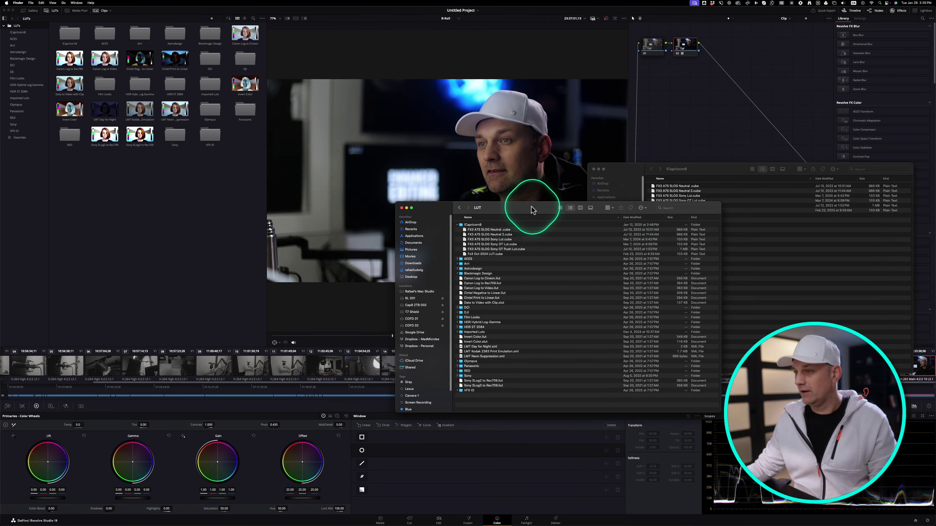
Step: Find Fx3 March 2023 LUT.cube in Finder, add it to the !Capricorn8 LUT folder, and return to the favorite LUTs in DaVinci Resolve
drag(532, 210, 541, 238)
click(711, 178)
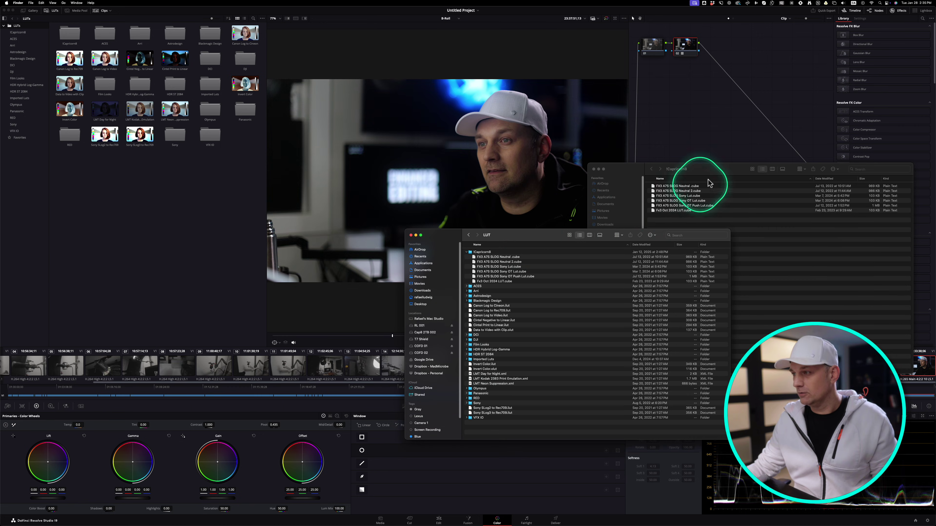
click(671, 254)
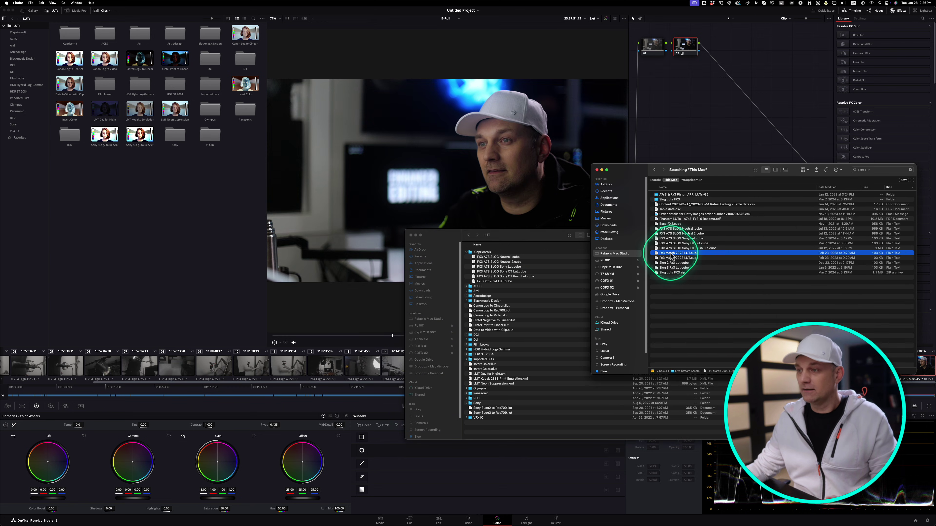
drag(671, 256, 483, 252)
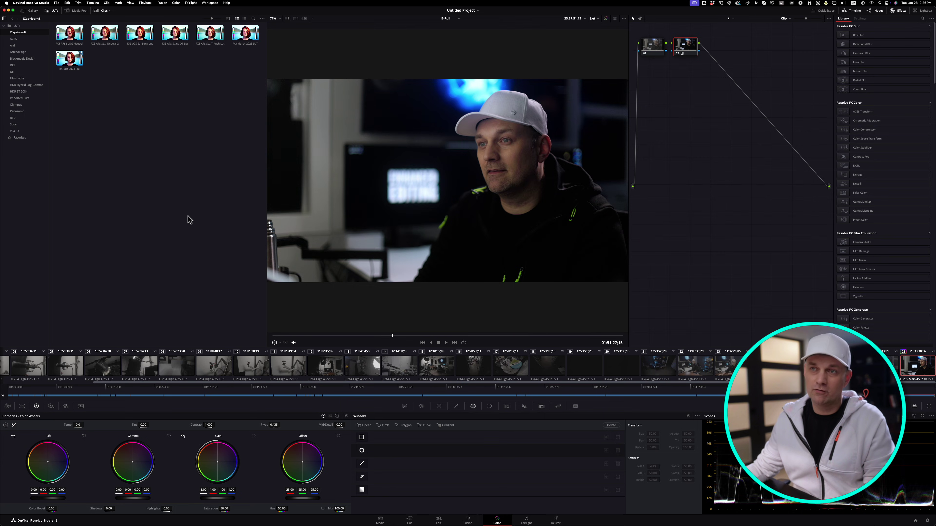
click(20, 138)
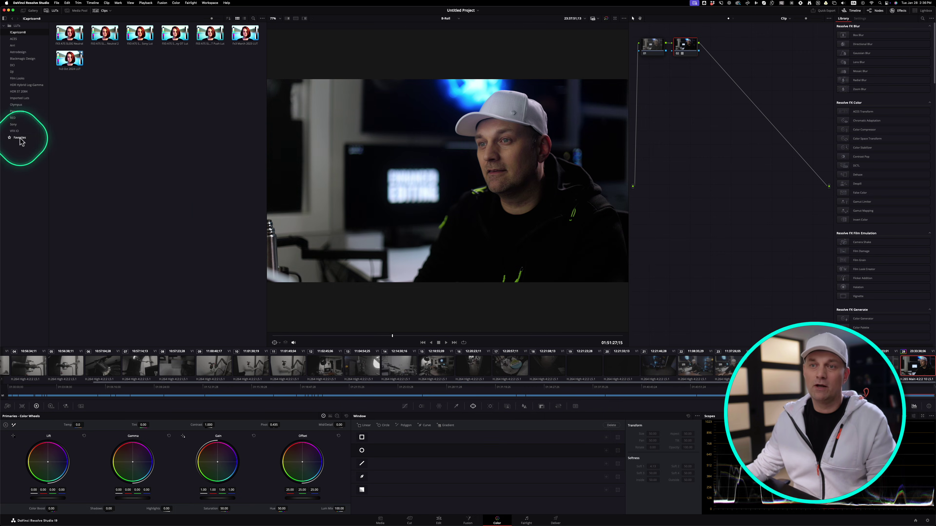